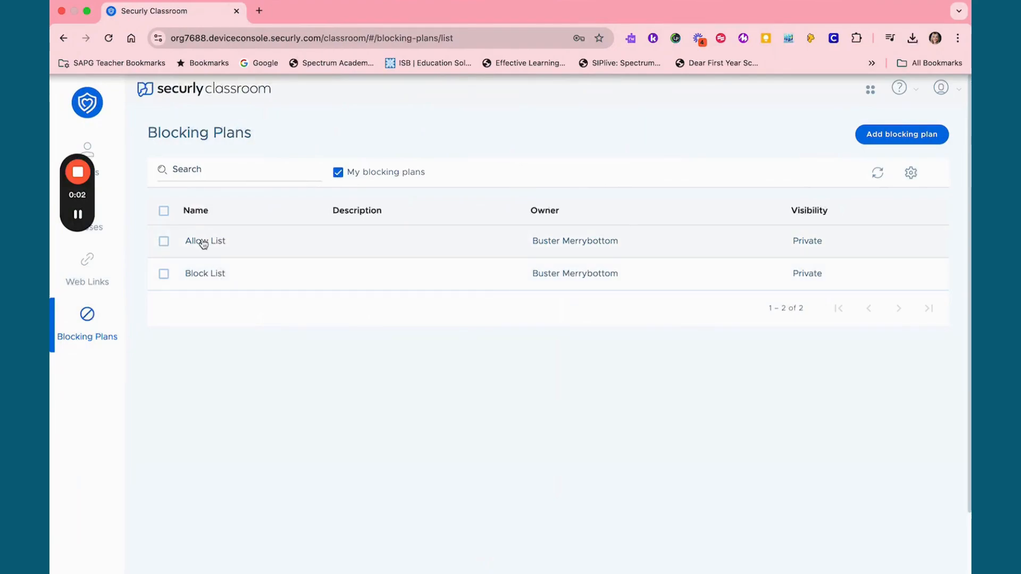
# Open the Allow List blocking plan and start an allow-only site list with manual site entry
pyautogui.click(201, 238)
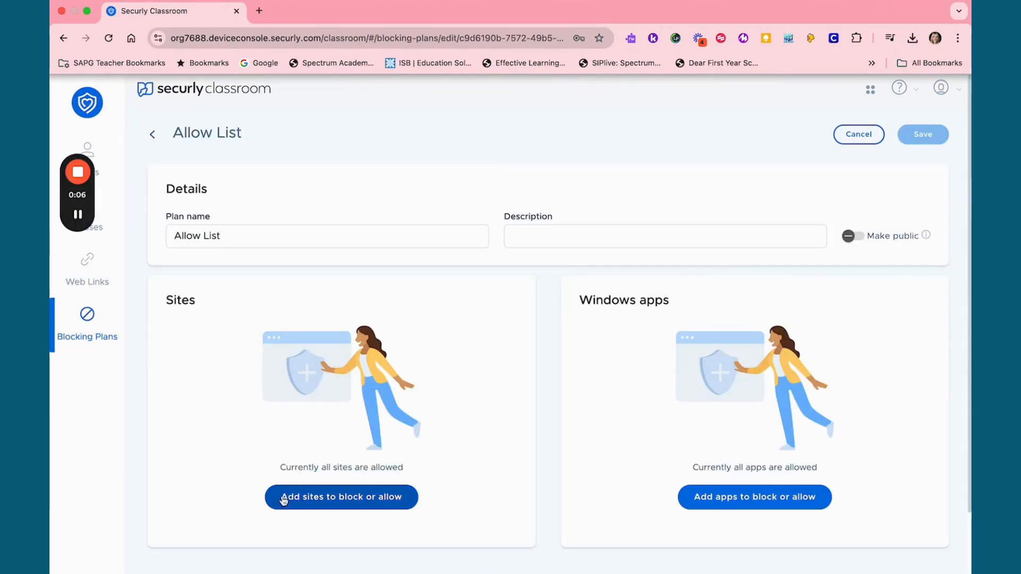
pyautogui.click(321, 508)
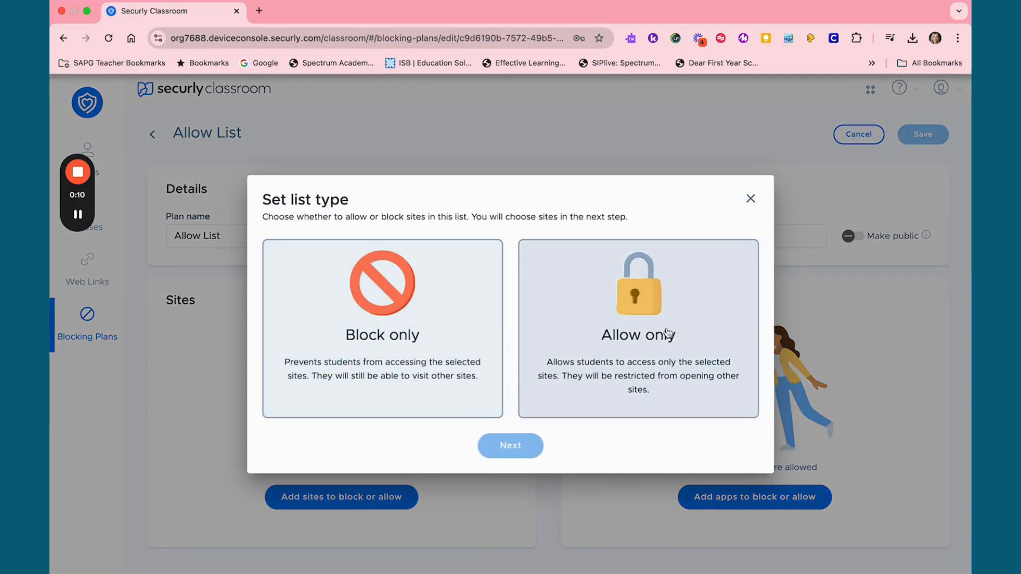
pyautogui.click(629, 333)
pyautogui.click(528, 447)
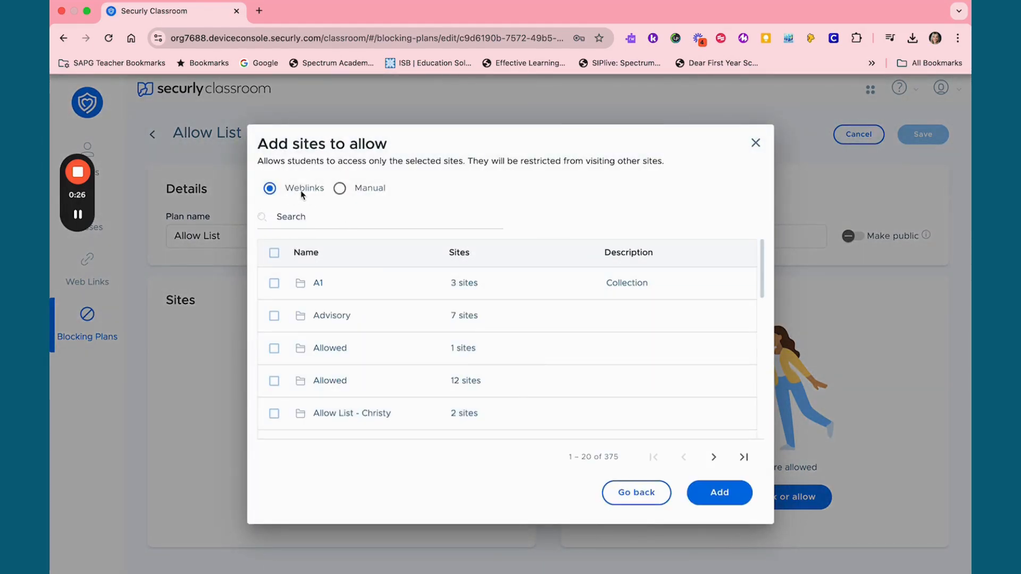
pyautogui.click(340, 189)
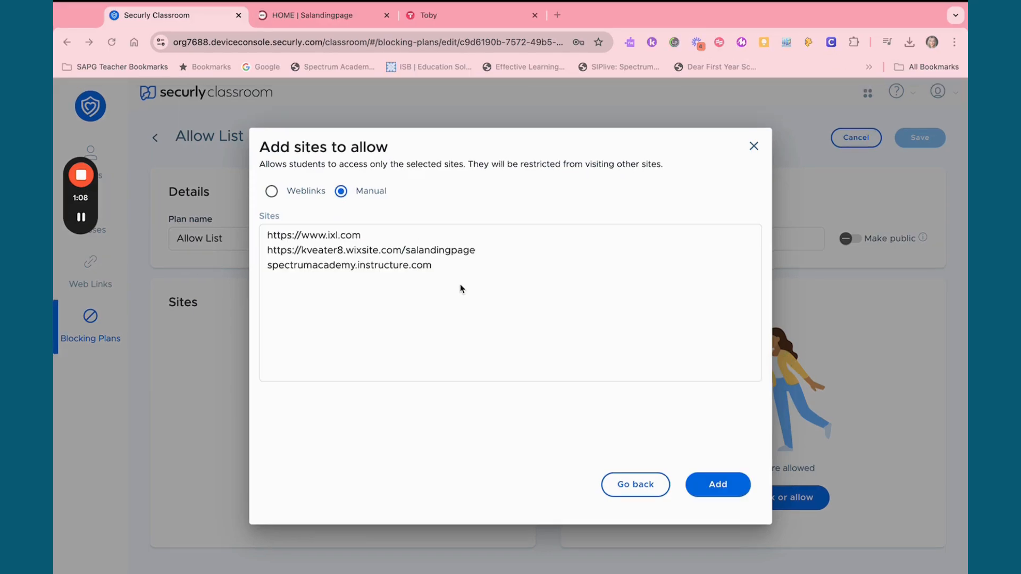
# Examine the Spectrum Academy student websites landing page referenced in the allowed sites, and return to the Allow List plan
pyautogui.click(321, 254)
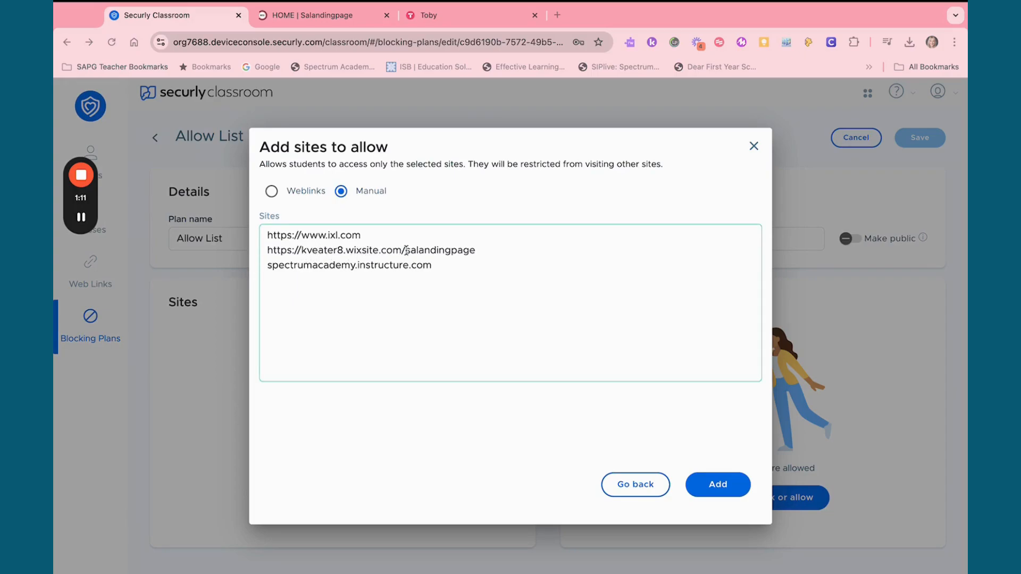
pyautogui.click(321, 19)
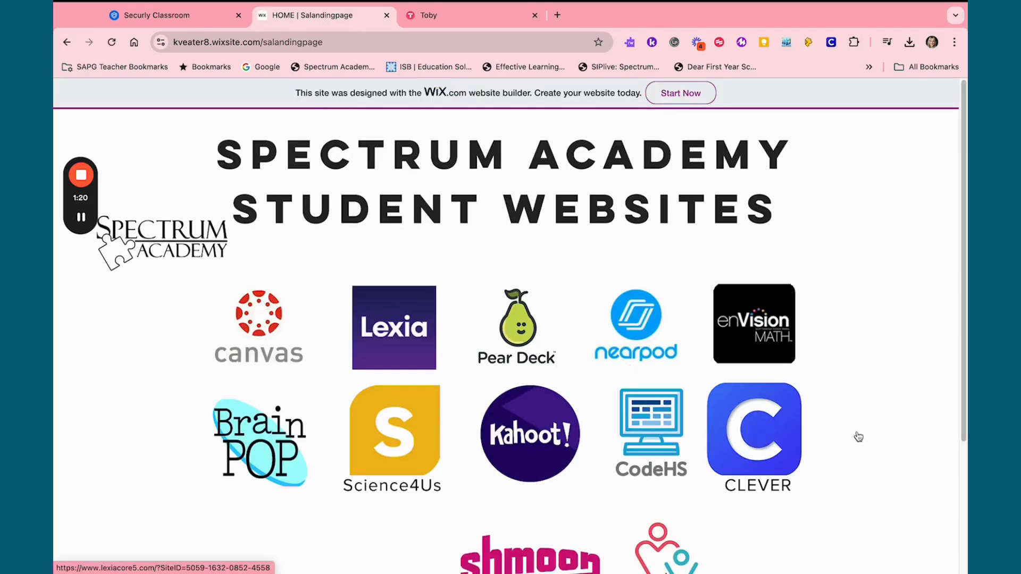
pyautogui.click(178, 18)
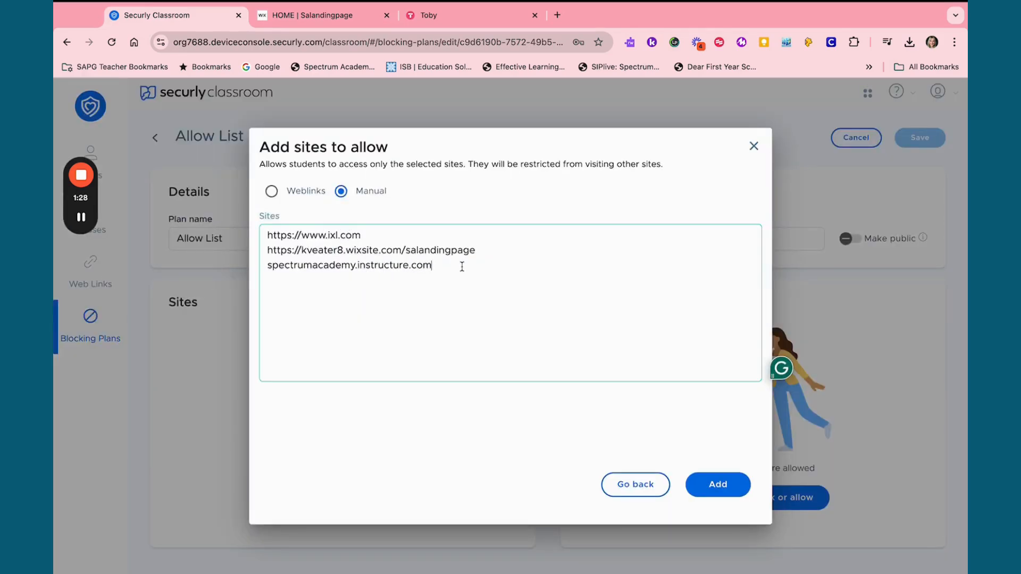
# Add the entered IXL, student landing page and spectrumacademy.instructure.com sites to the Allow List, and save the plan
pyautogui.click(720, 485)
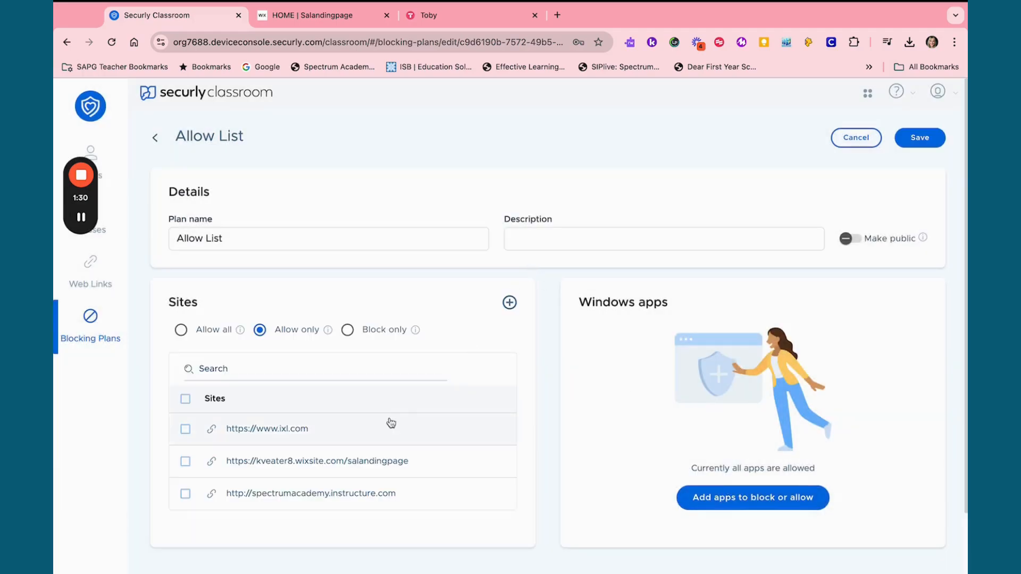
pyautogui.scroll(-2, 504, 367)
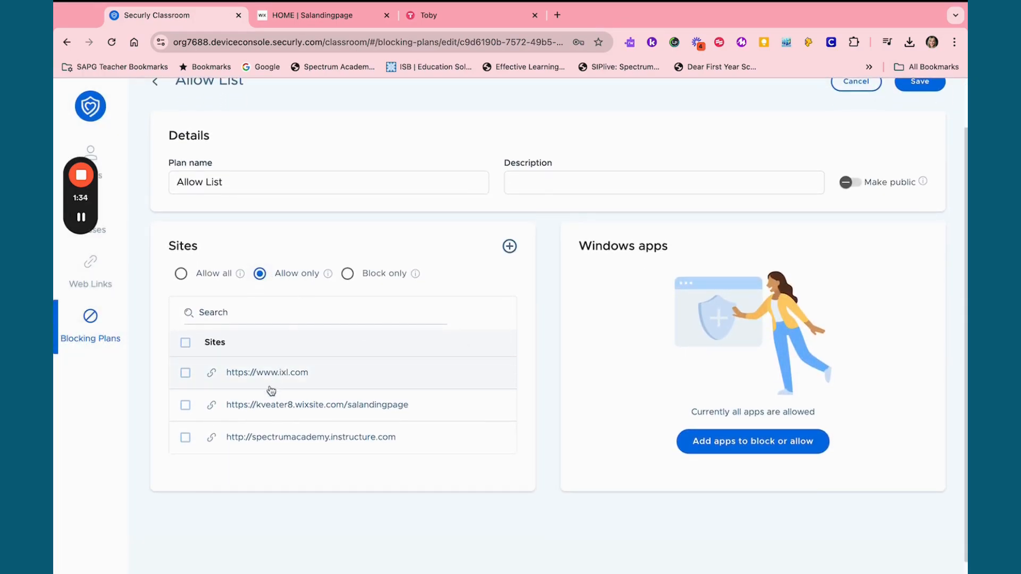
pyautogui.scroll(2, 681, 230)
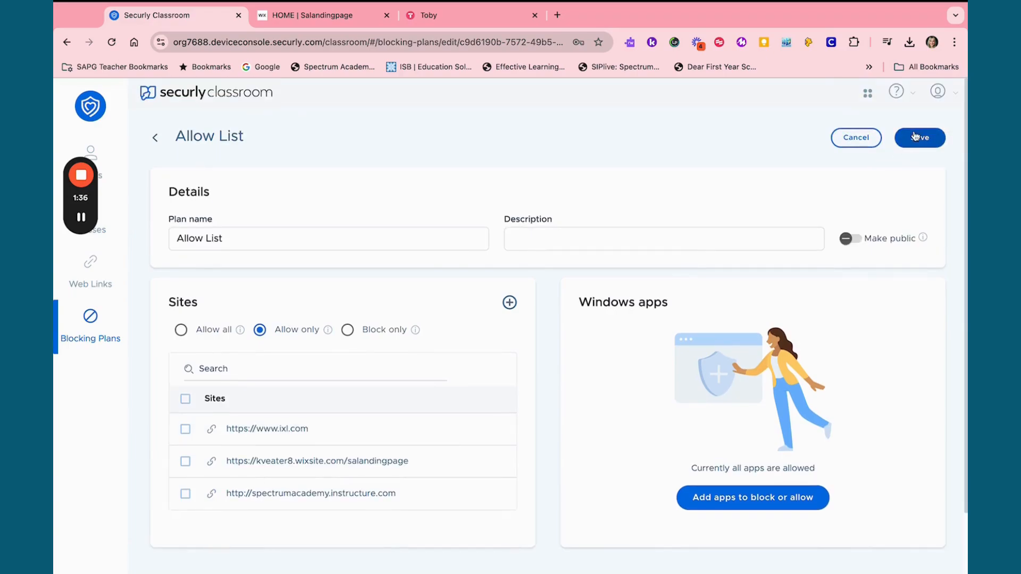
pyautogui.click(921, 137)
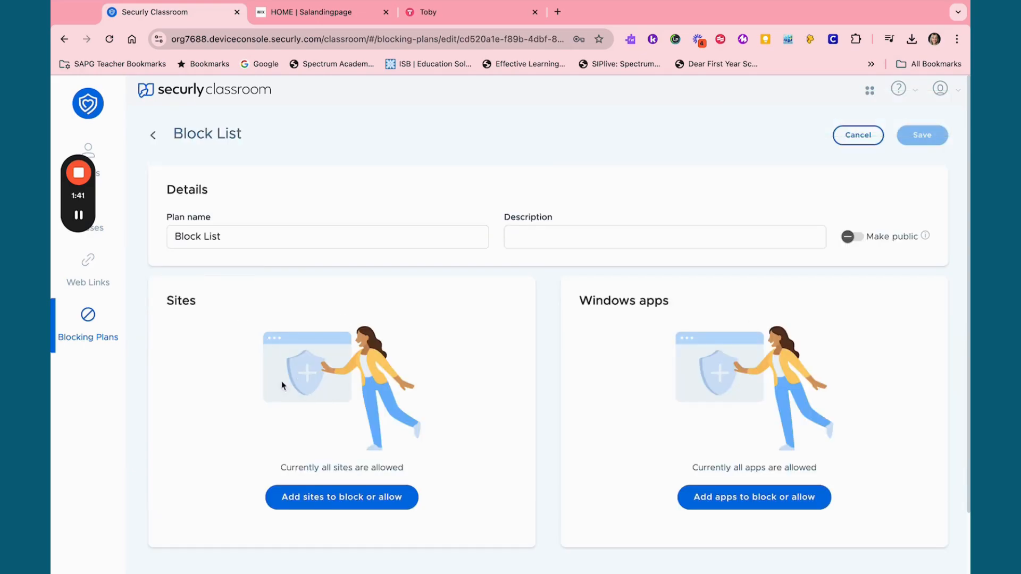
# Start a block-only site list with manual site entry for the Block List plan
pyautogui.click(333, 501)
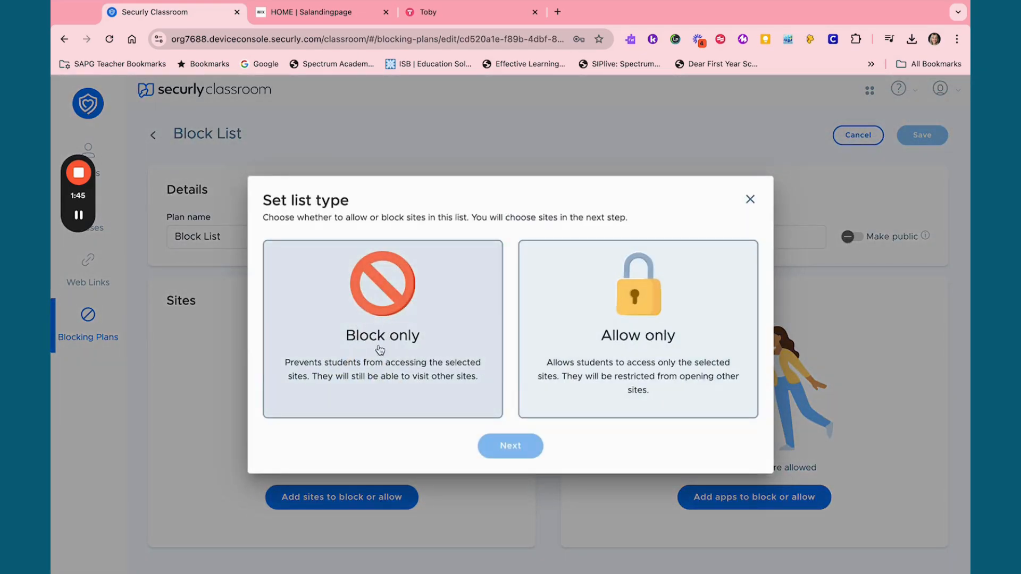
pyautogui.click(387, 315)
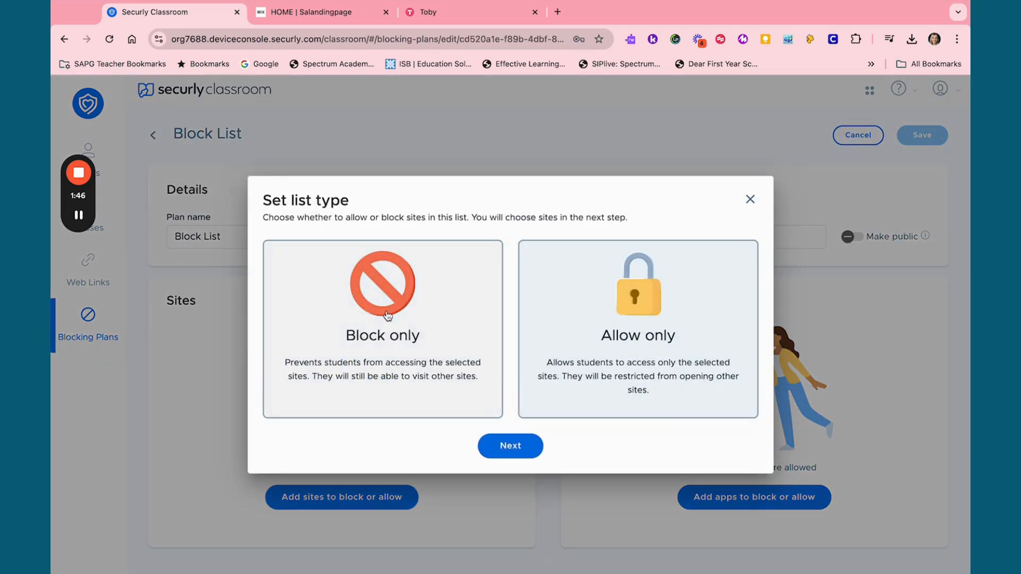
pyautogui.click(513, 446)
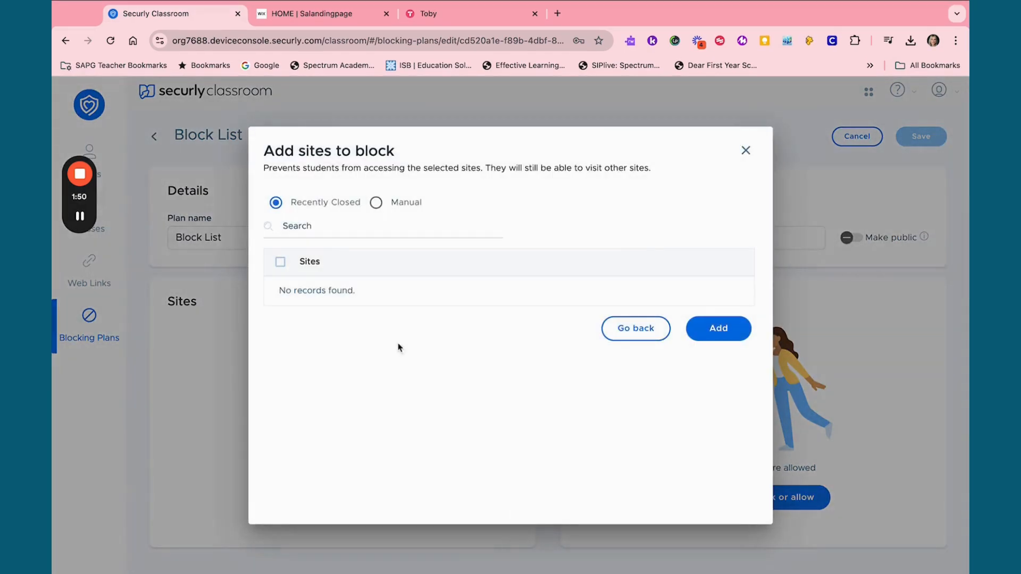
pyautogui.click(376, 202)
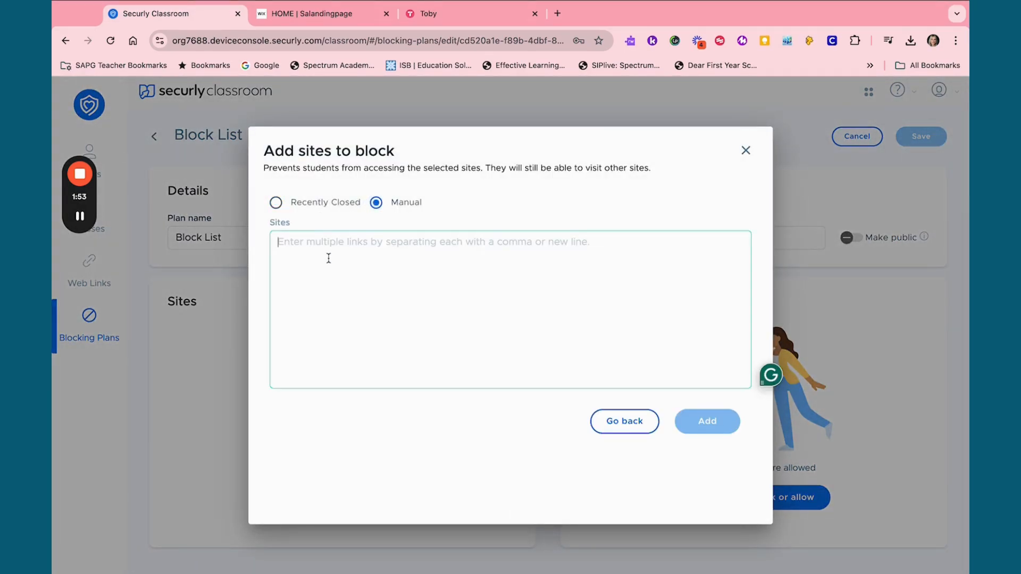
# Add crazymathgames.com and wikipedia.com as blocked sites, and save the Block List plan
pyautogui.write('crazymath')
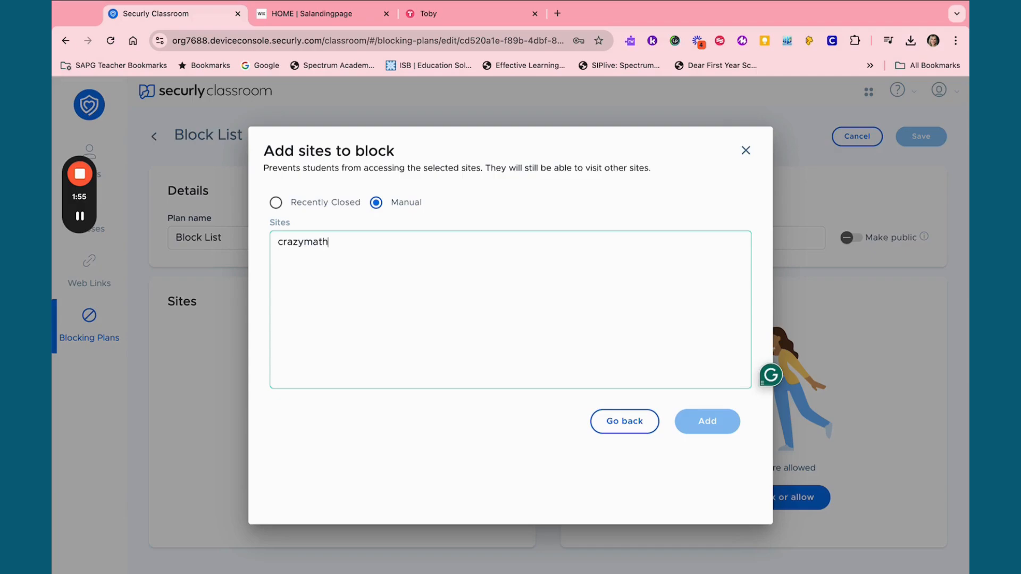
pyautogui.write('games.com')
pyautogui.press('Return')
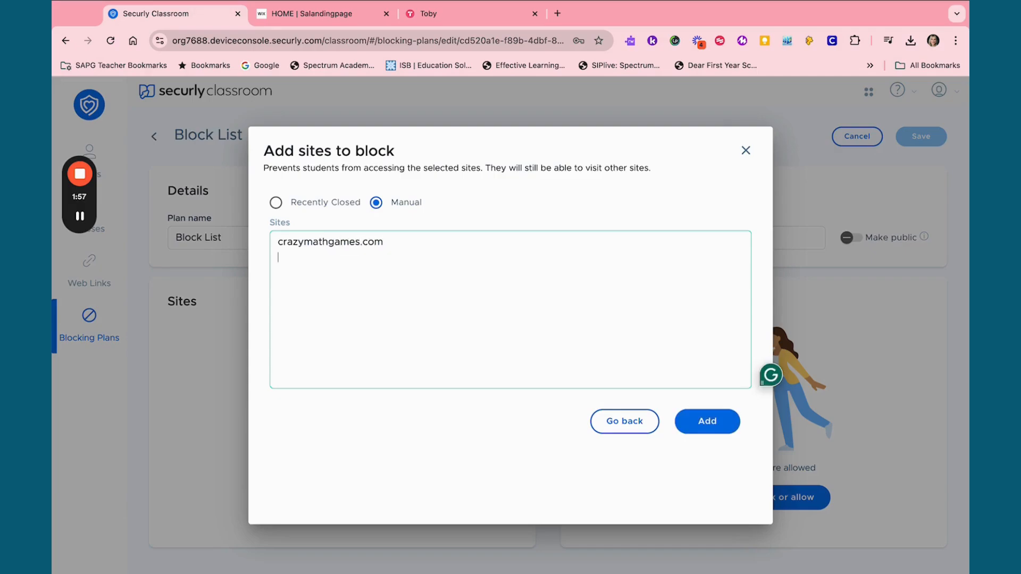
pyautogui.write('wik')
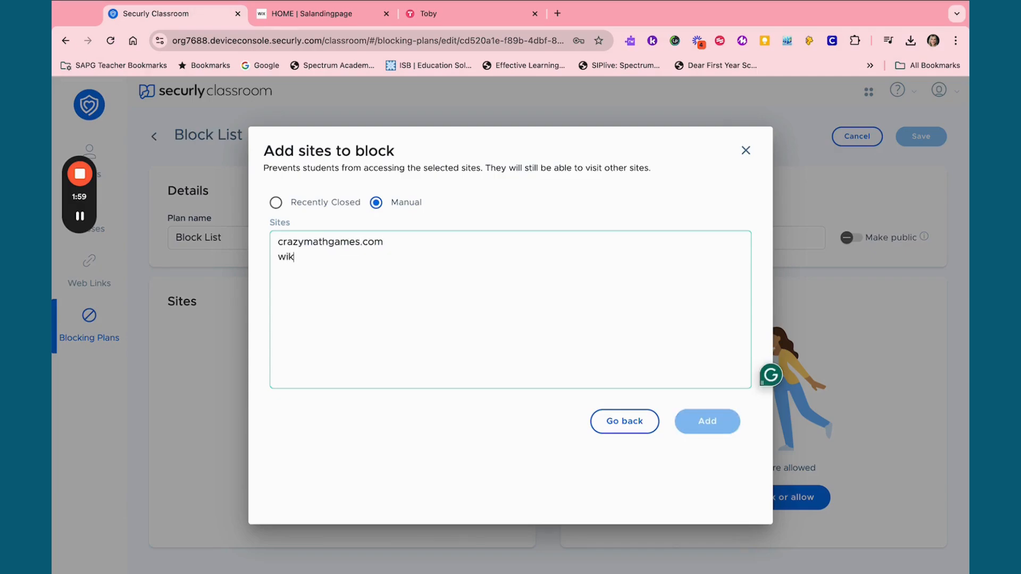
pyautogui.write('ipedia.com')
pyautogui.press('Return')
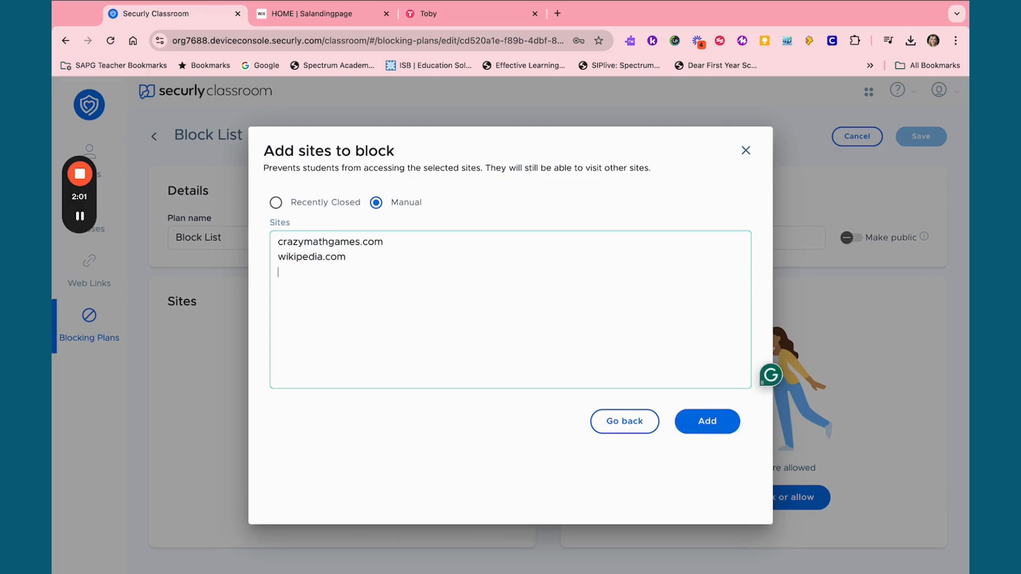
pyautogui.click(702, 421)
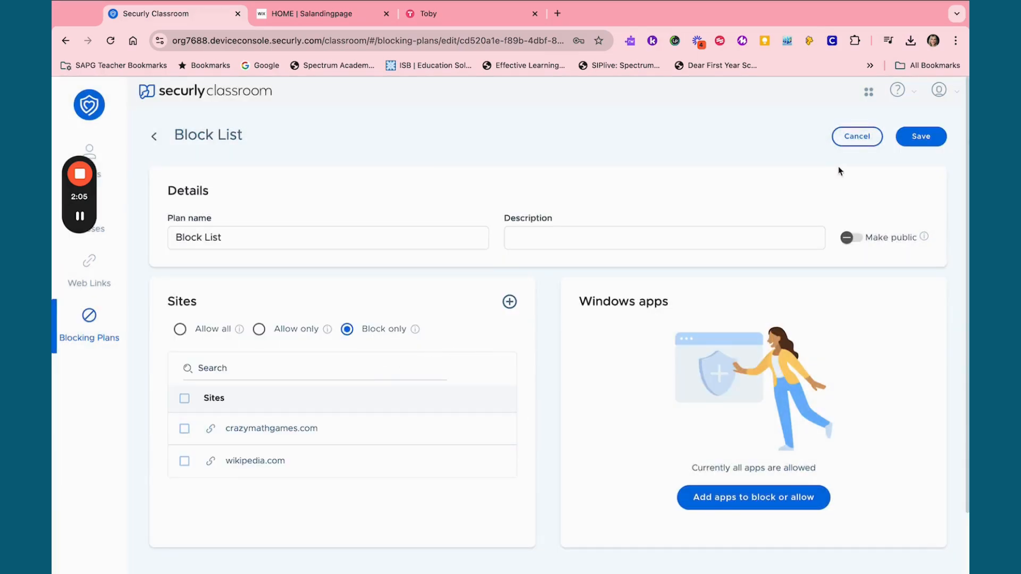
pyautogui.click(922, 136)
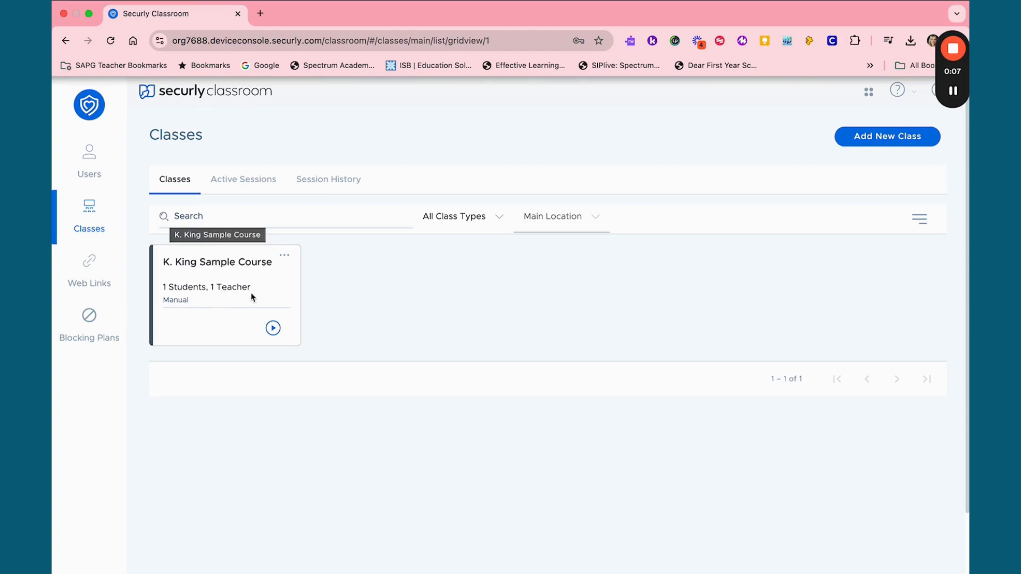
# In the sample course's class settings, assign the Allow List blocking plan and enable closing all open tabs on start
pyautogui.click(286, 256)
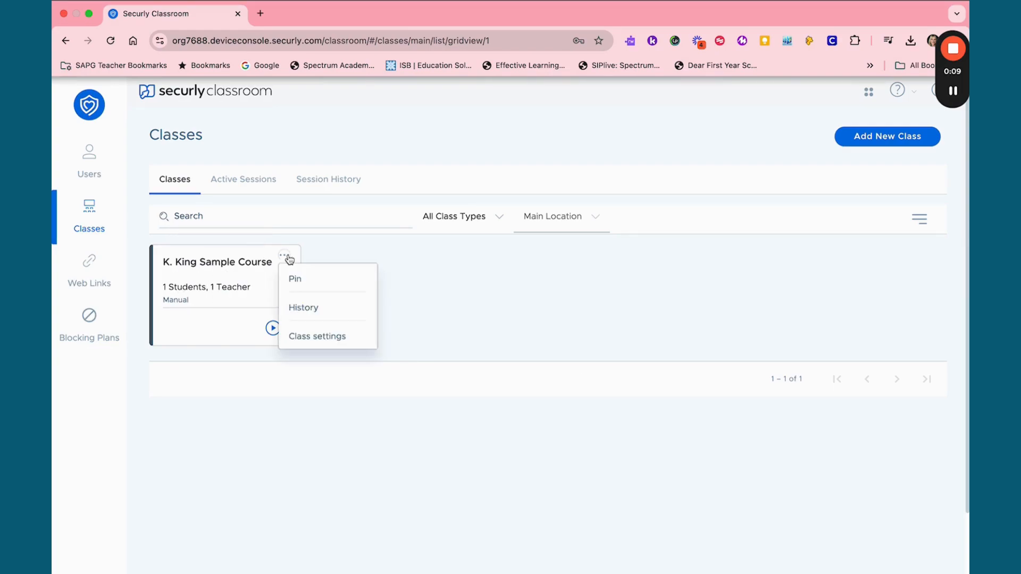
pyautogui.click(307, 340)
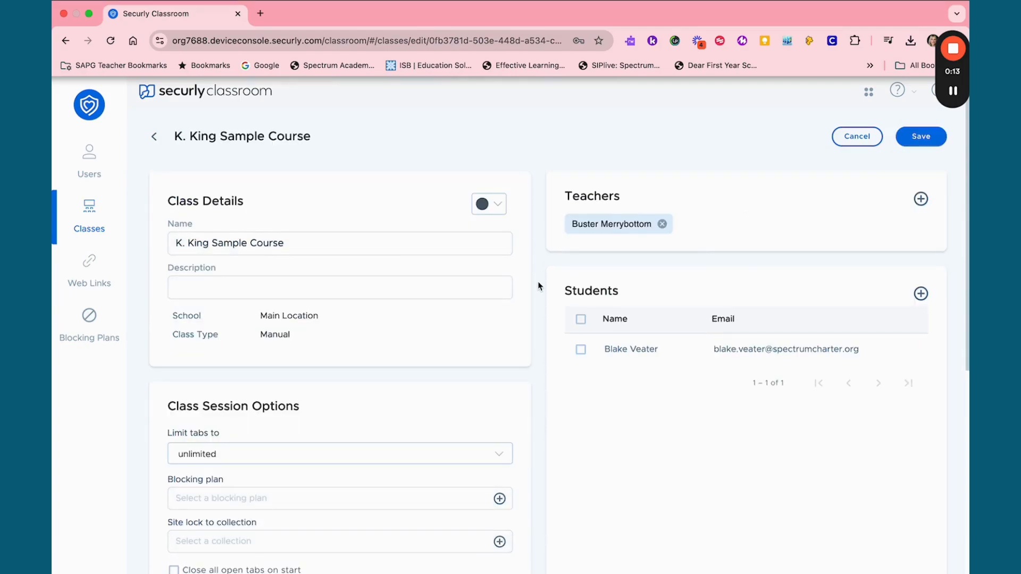
pyautogui.scroll(-3, 539, 286)
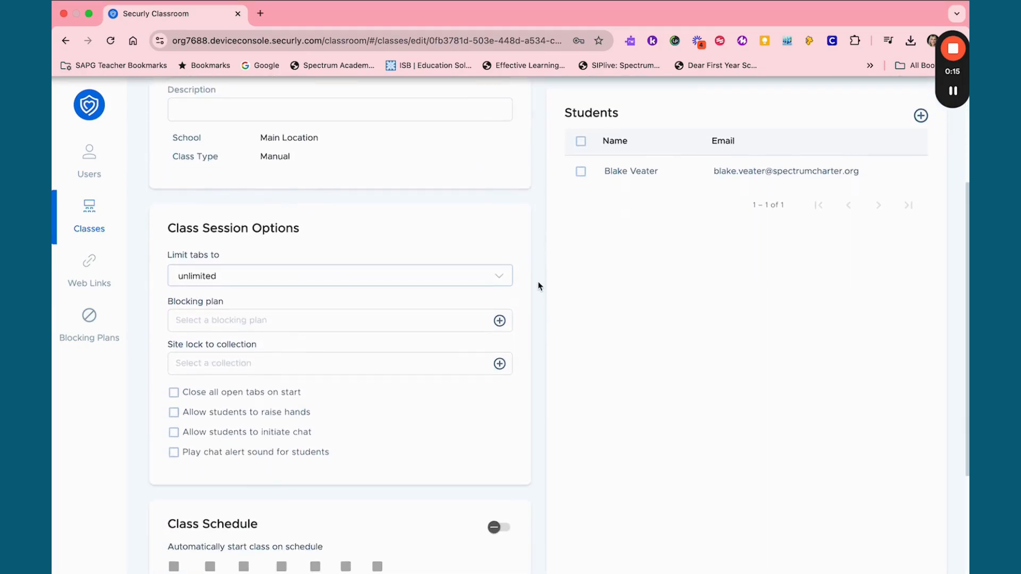
pyautogui.scroll(-1, 539, 287)
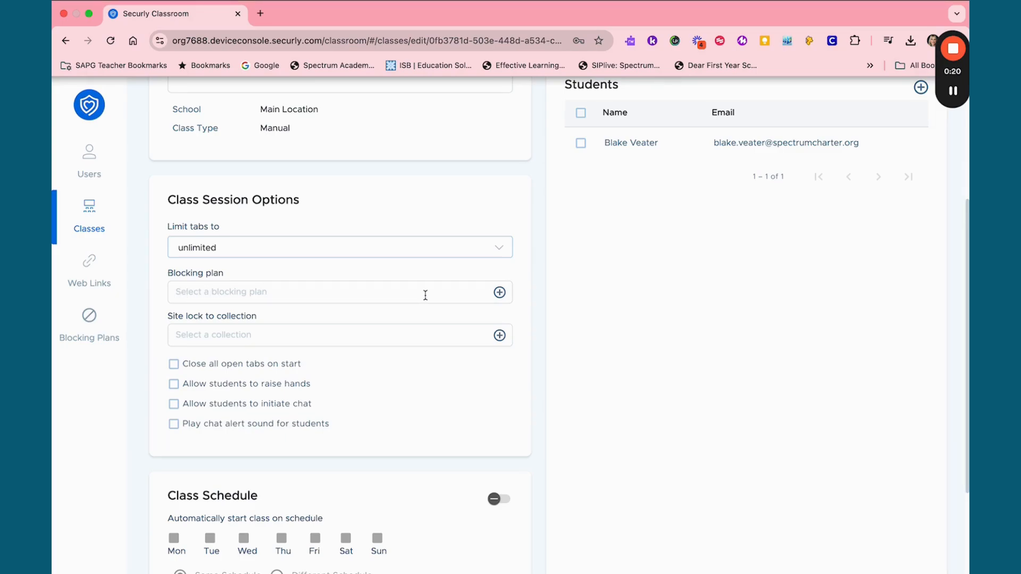
pyautogui.click(499, 296)
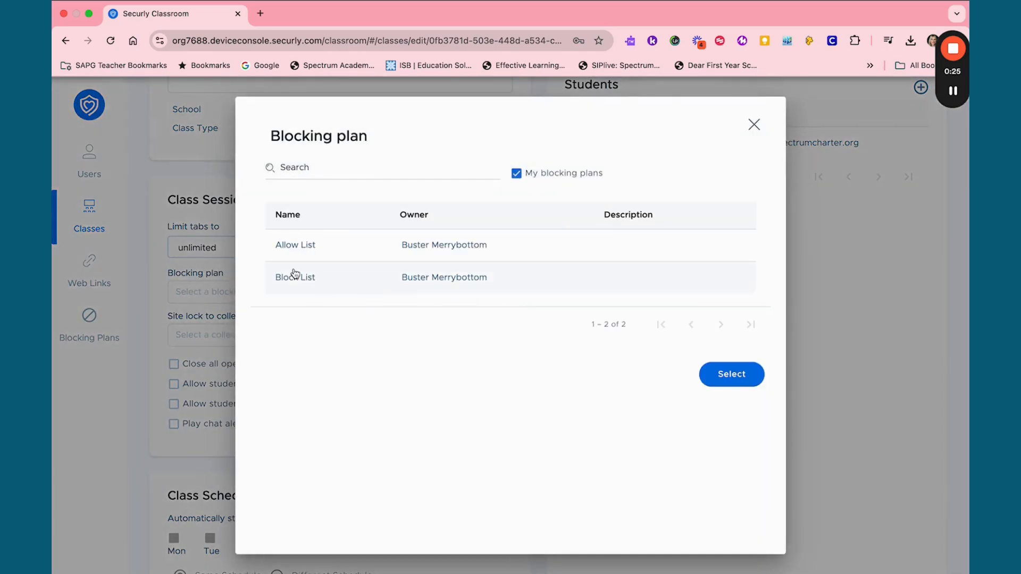
pyautogui.click(307, 251)
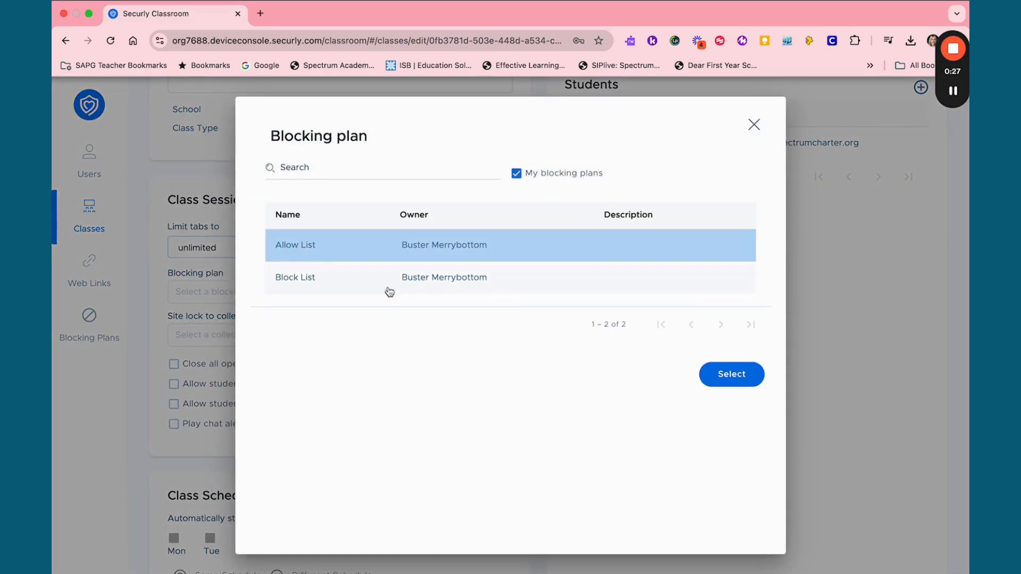
pyautogui.click(739, 375)
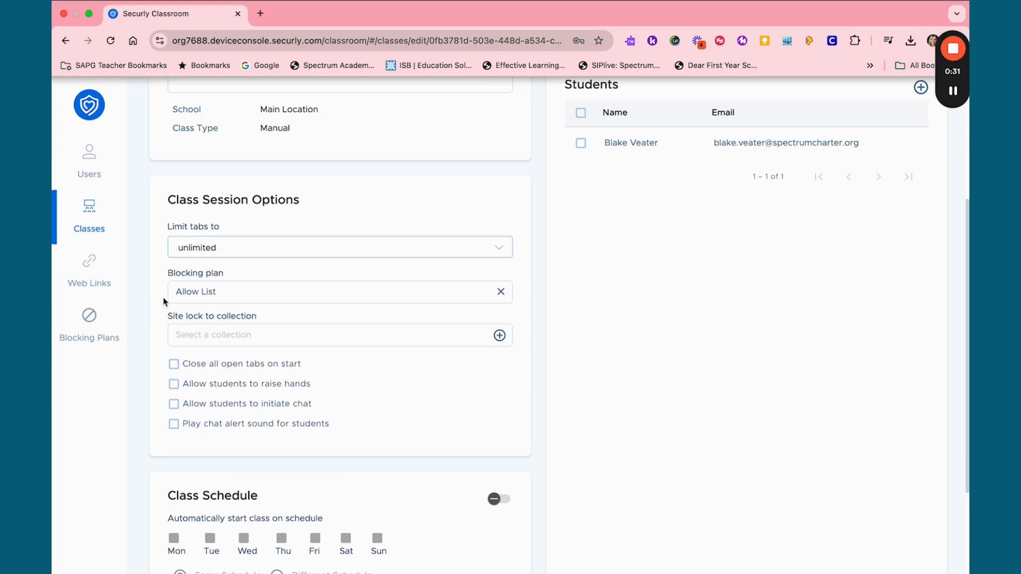
pyautogui.scroll(-2, 166, 304)
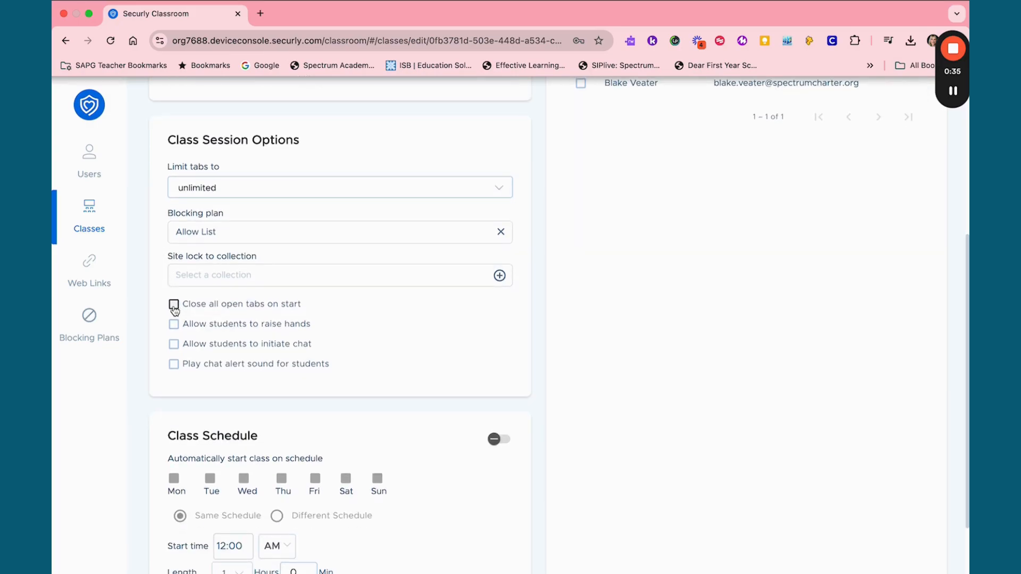
pyautogui.click(174, 305)
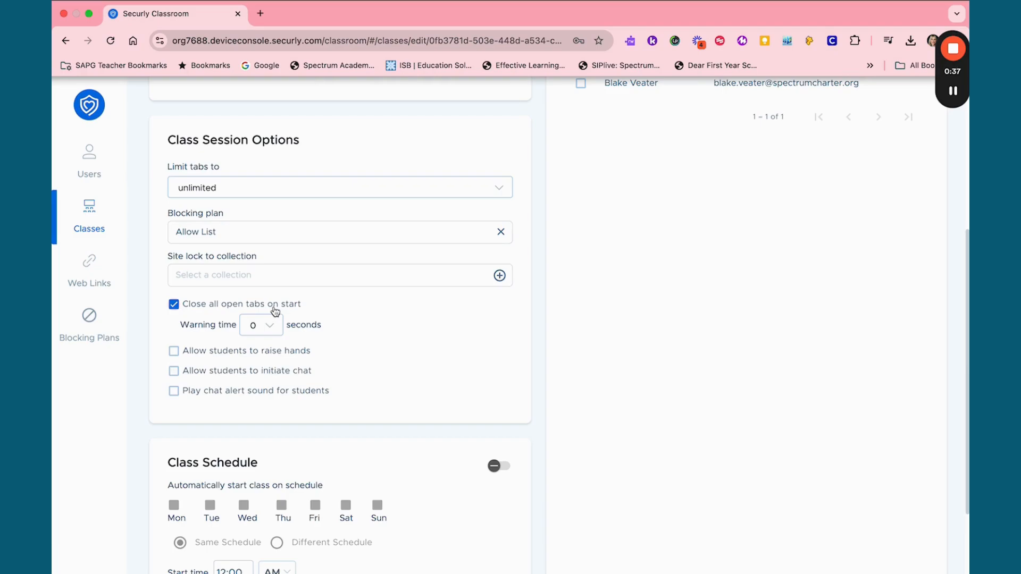
# Turn on the automatic class schedule for Tuesday and Thursday with a start time of 01:30
pyautogui.scroll(-2, 277, 312)
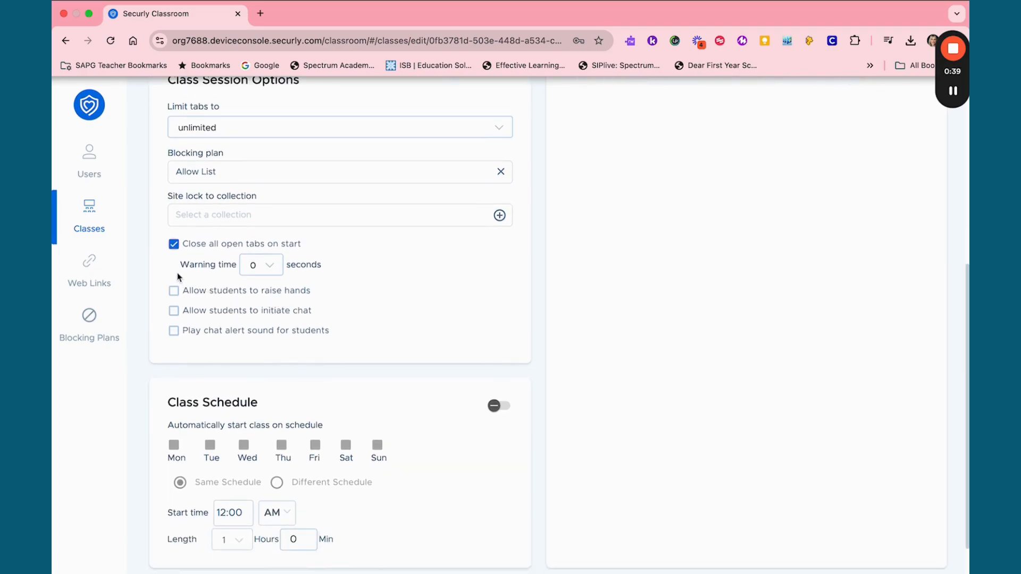
pyautogui.scroll(-1, 178, 276)
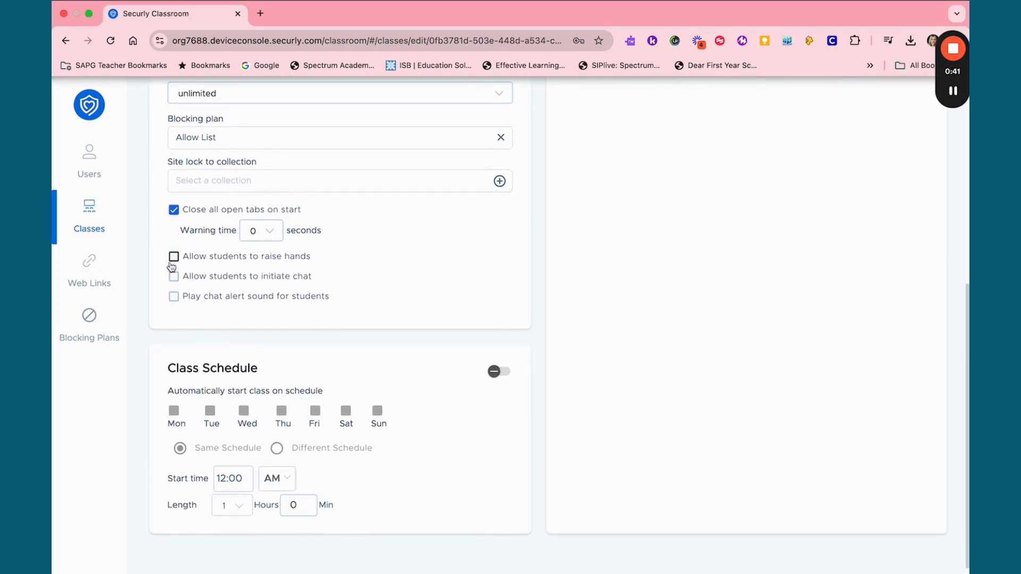
pyautogui.click(500, 362)
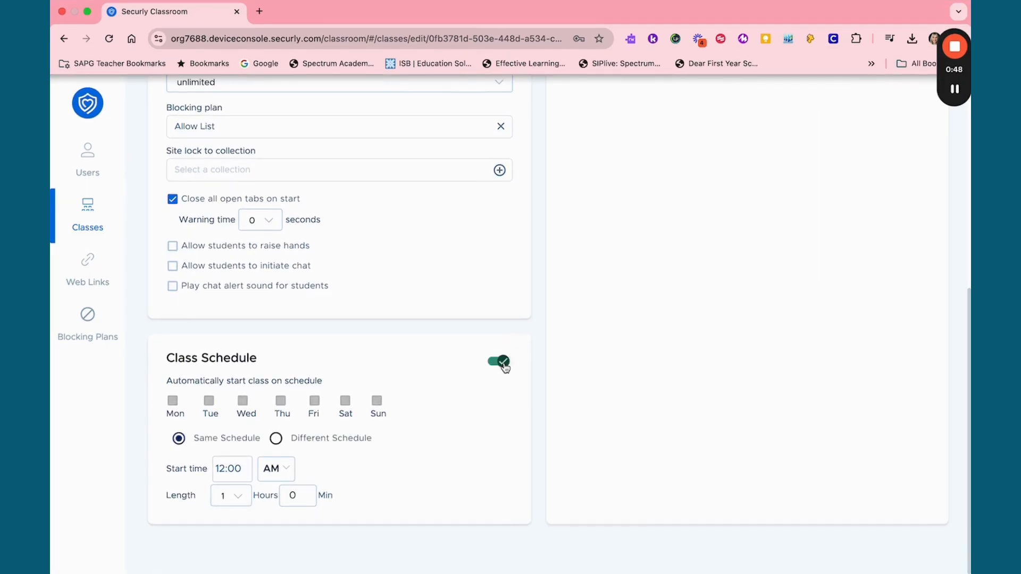
pyautogui.click(209, 402)
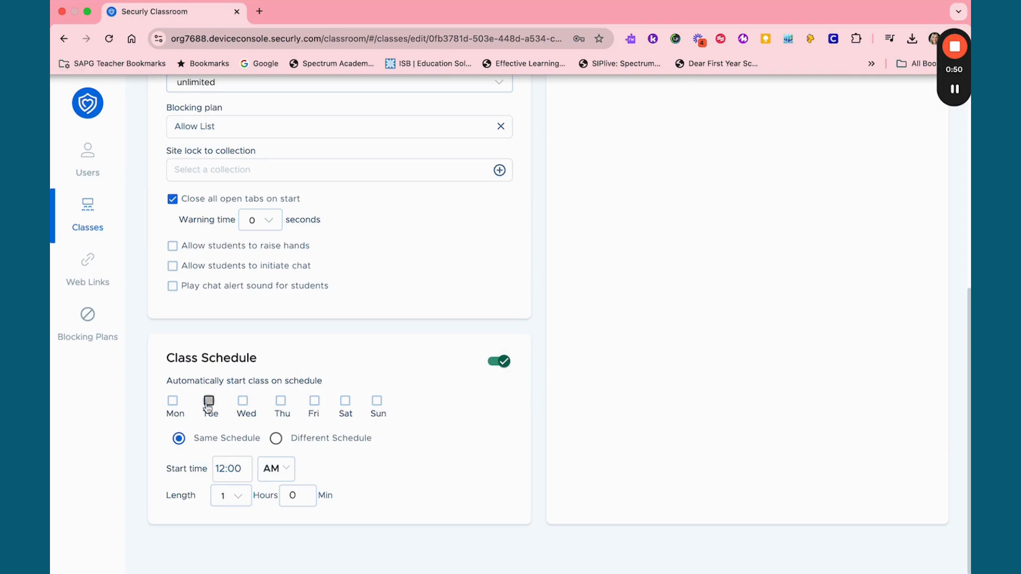
pyautogui.click(284, 415)
pyautogui.click(222, 470)
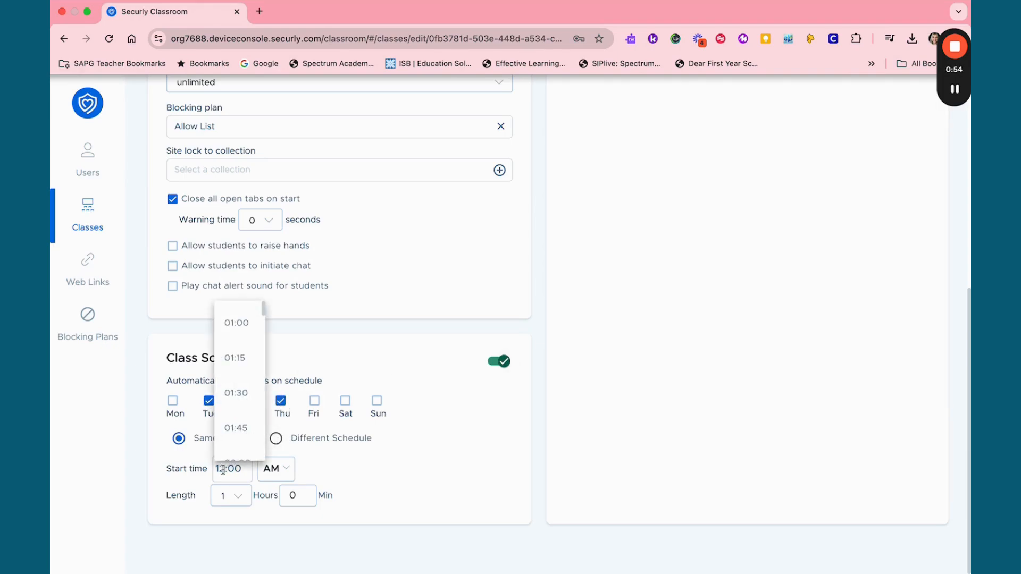
pyautogui.click(235, 389)
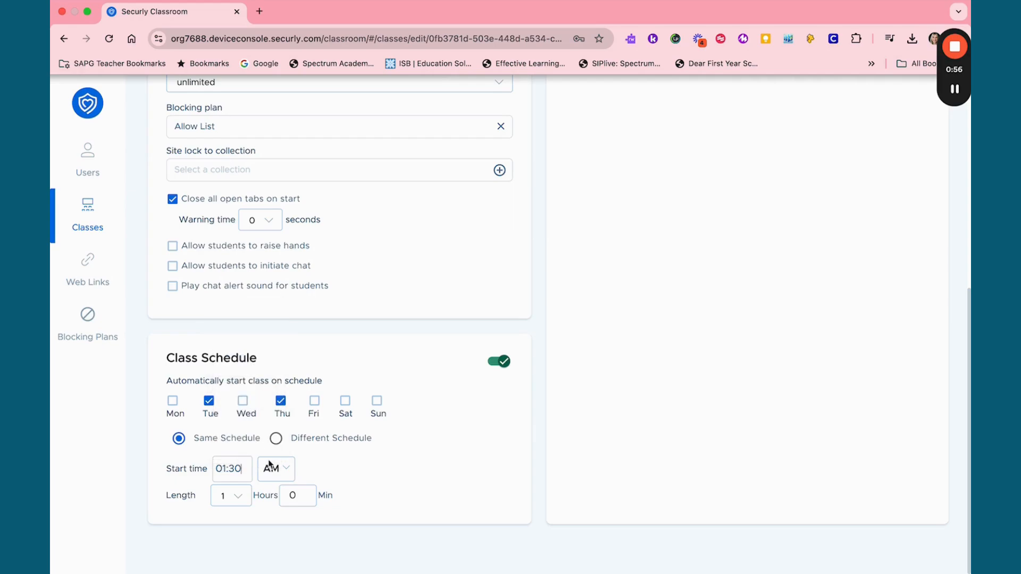
# Set the scheduled class length to 0 hours and 45 minutes
pyautogui.click(238, 498)
pyautogui.click(241, 499)
pyautogui.click(239, 498)
pyautogui.click(233, 524)
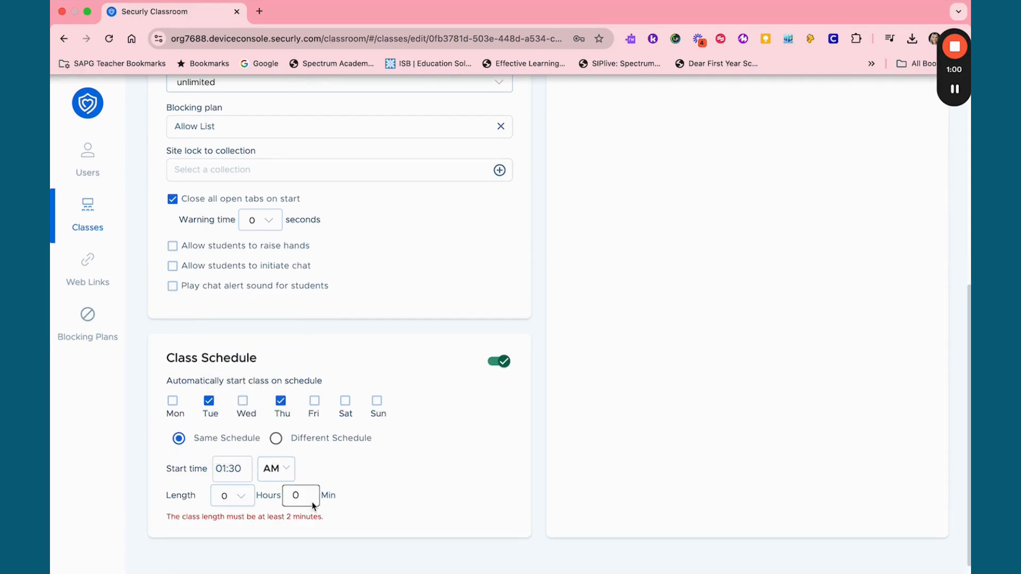
pyautogui.click(298, 496)
pyautogui.write('45')
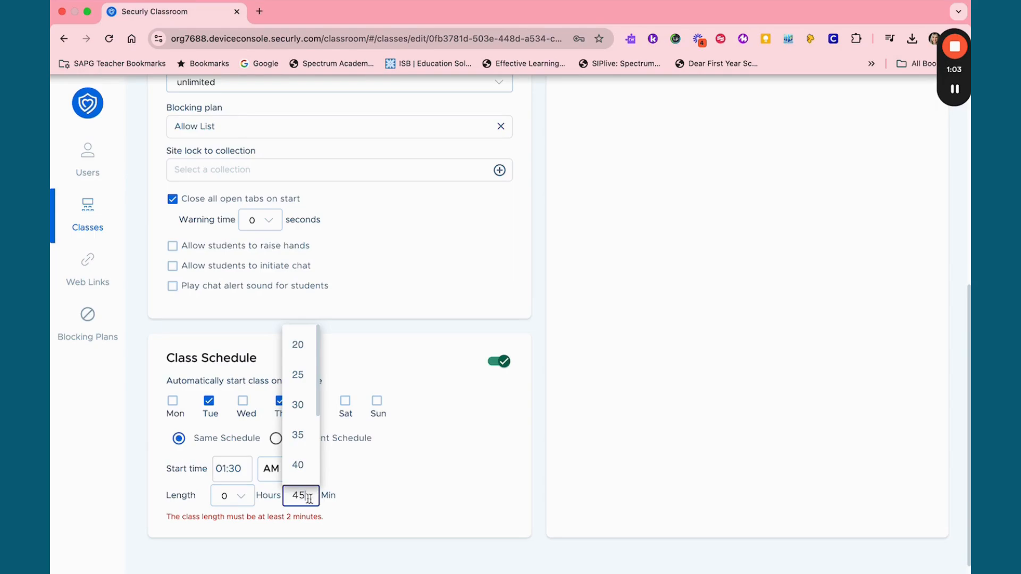
pyautogui.click(370, 501)
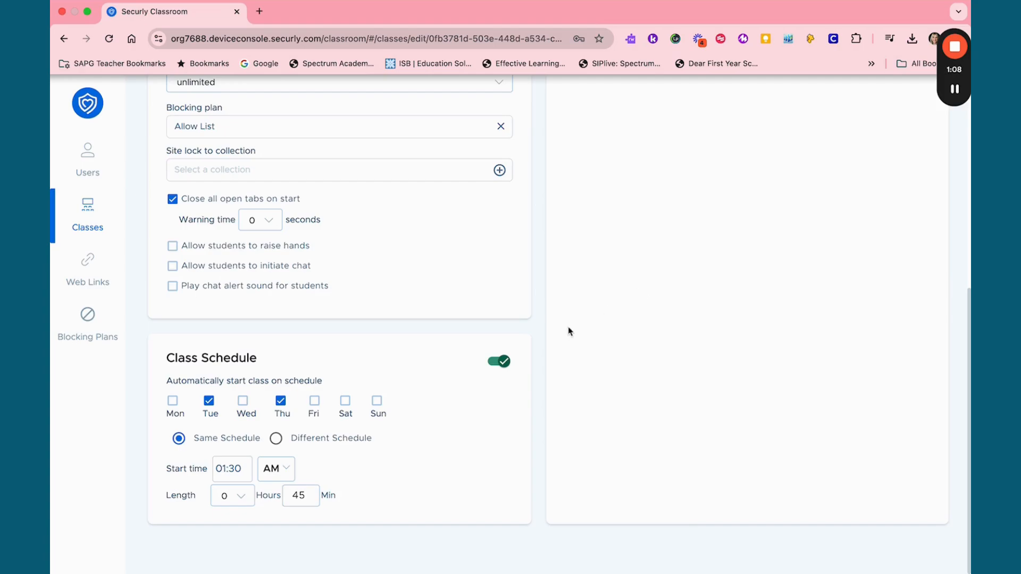
# Choose the AM/PM period for the scheduled start time and save the class settings
pyautogui.click(284, 476)
pyautogui.click(277, 487)
pyautogui.scroll(7, 691, 292)
pyautogui.click(915, 140)
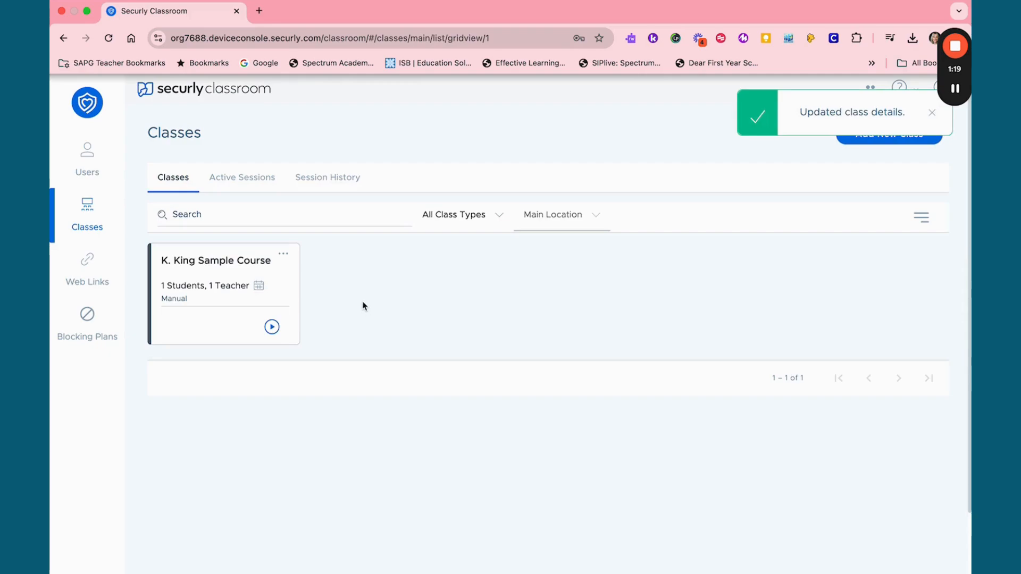
# Start a session of the sample course with all students selected
pyautogui.click(284, 255)
pyautogui.click(270, 326)
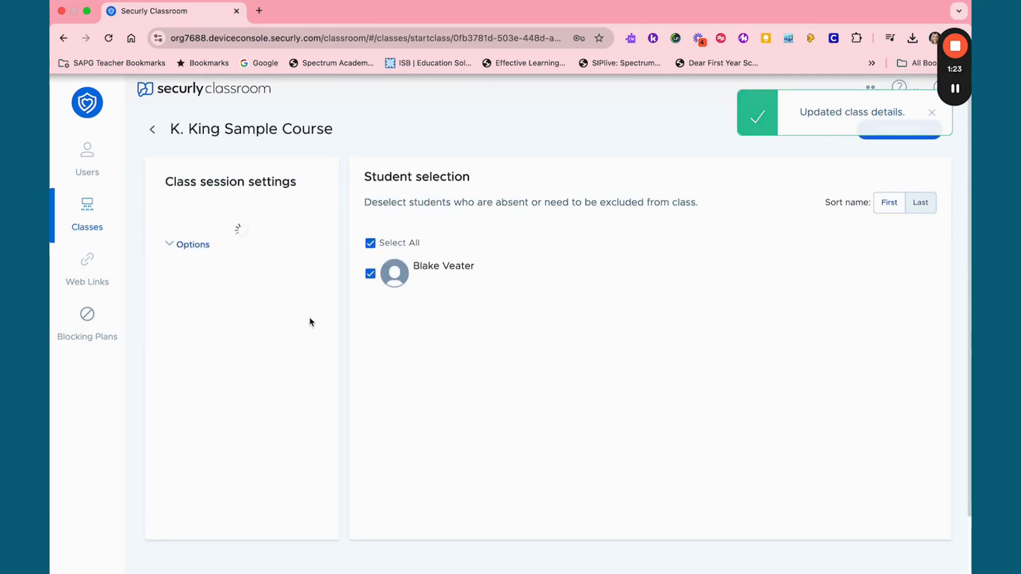
pyautogui.click(902, 130)
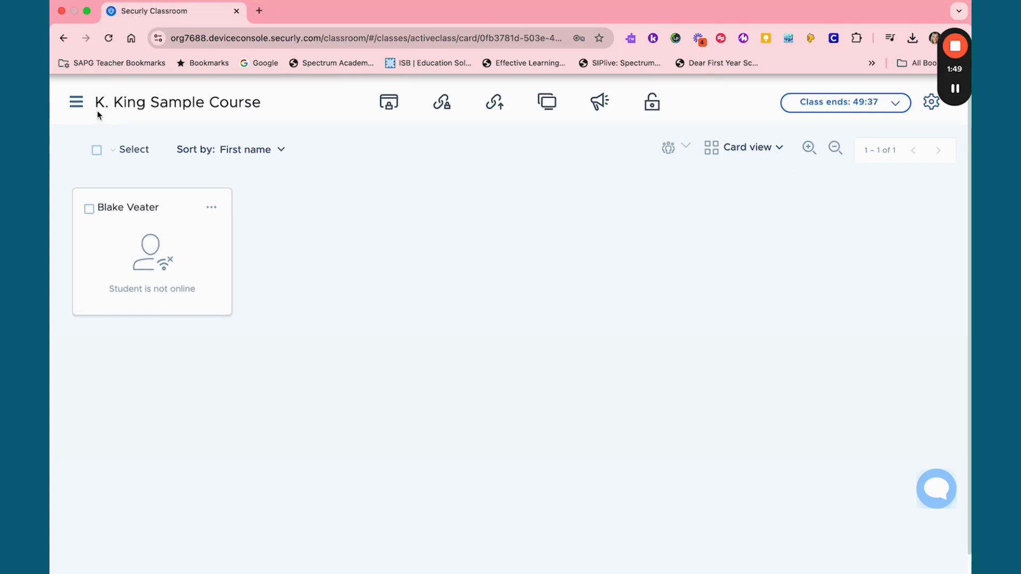
# End the running class session and return to the list of classes
pyautogui.click(871, 108)
pyautogui.click(827, 154)
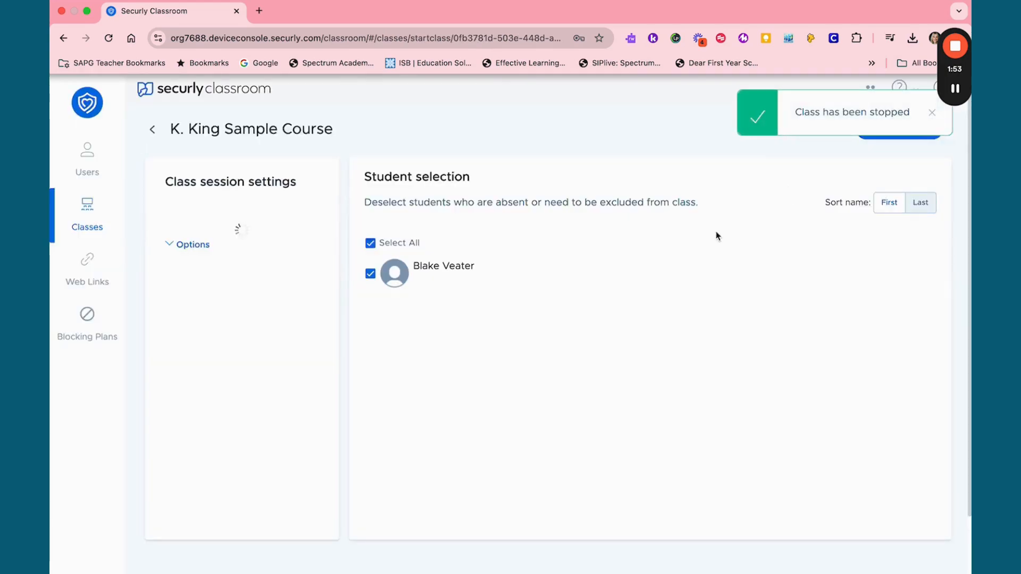
pyautogui.click(87, 213)
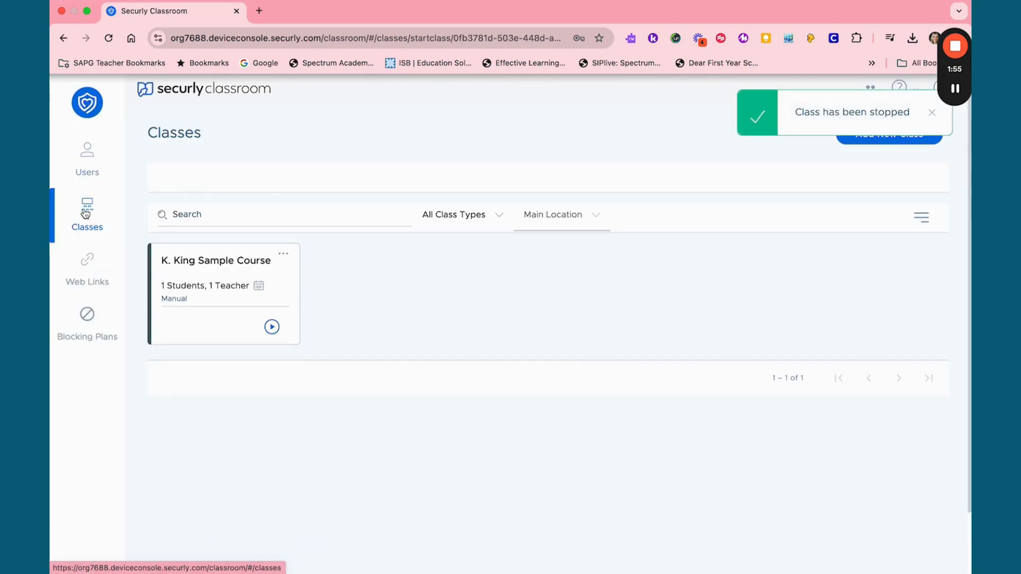
# Open the sample course's class settings and limit student tabs to 2
pyautogui.click(285, 254)
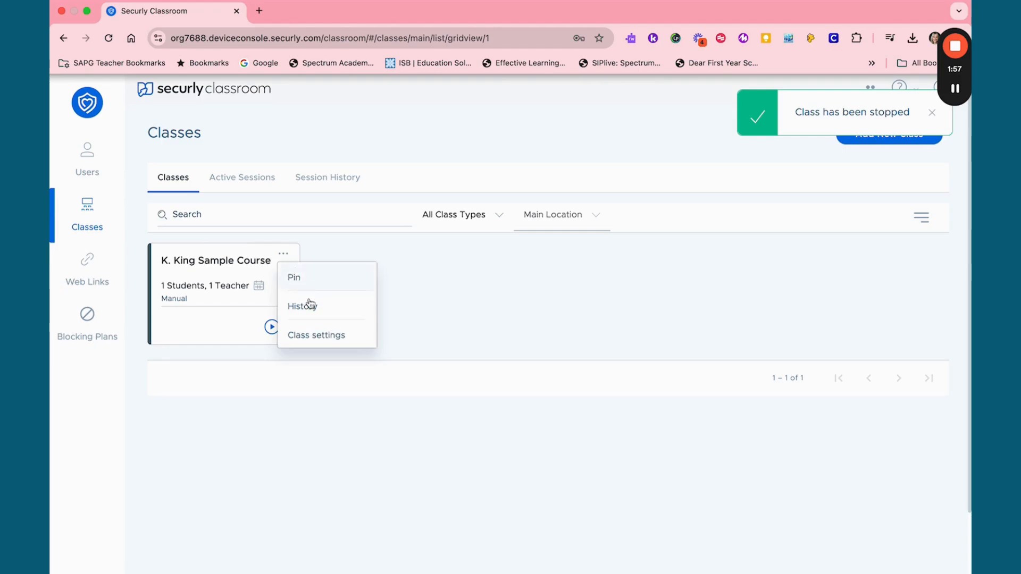
pyautogui.click(314, 333)
pyautogui.scroll(-3, 346, 293)
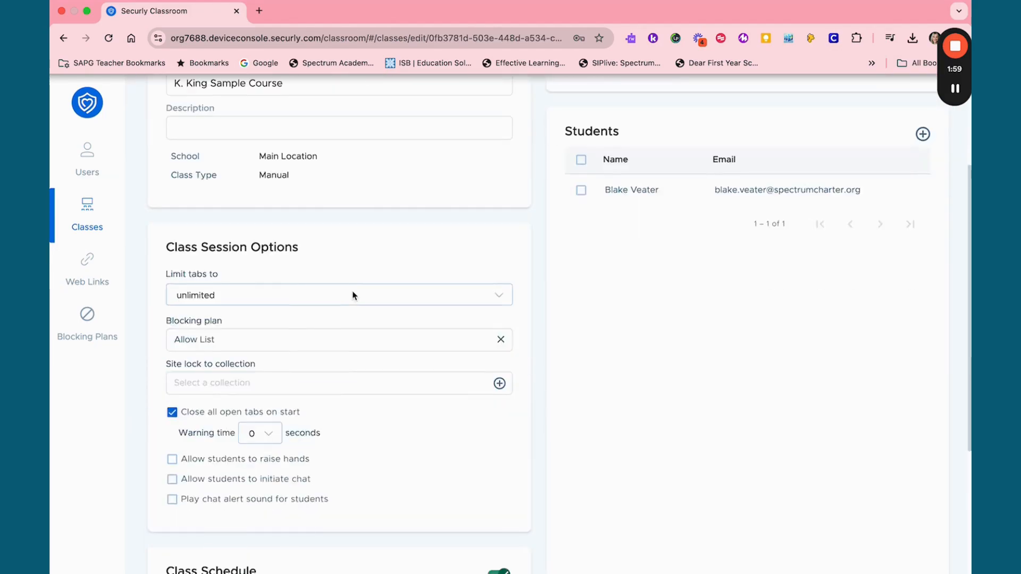
pyautogui.scroll(-1, 356, 295)
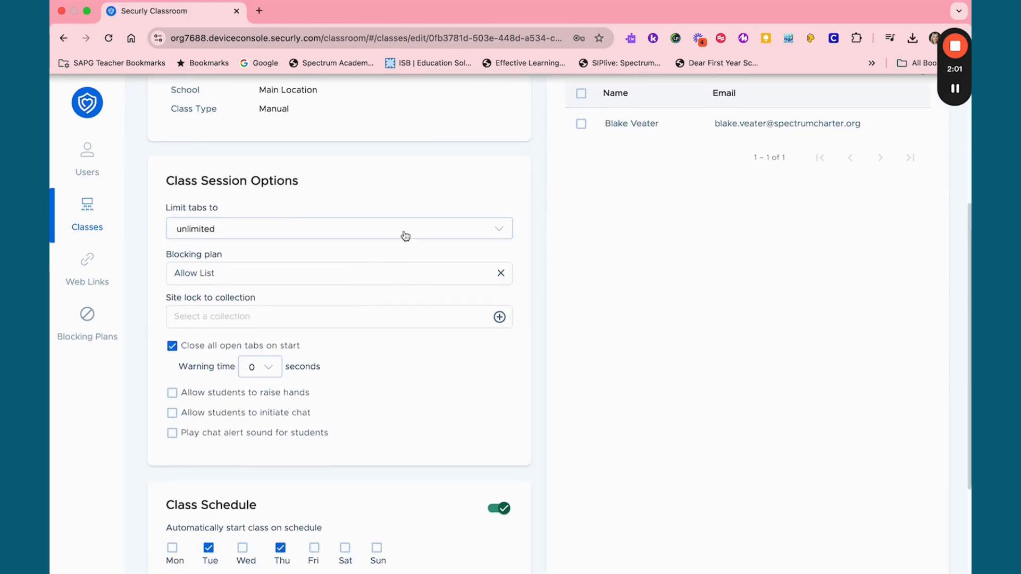
pyautogui.click(210, 231)
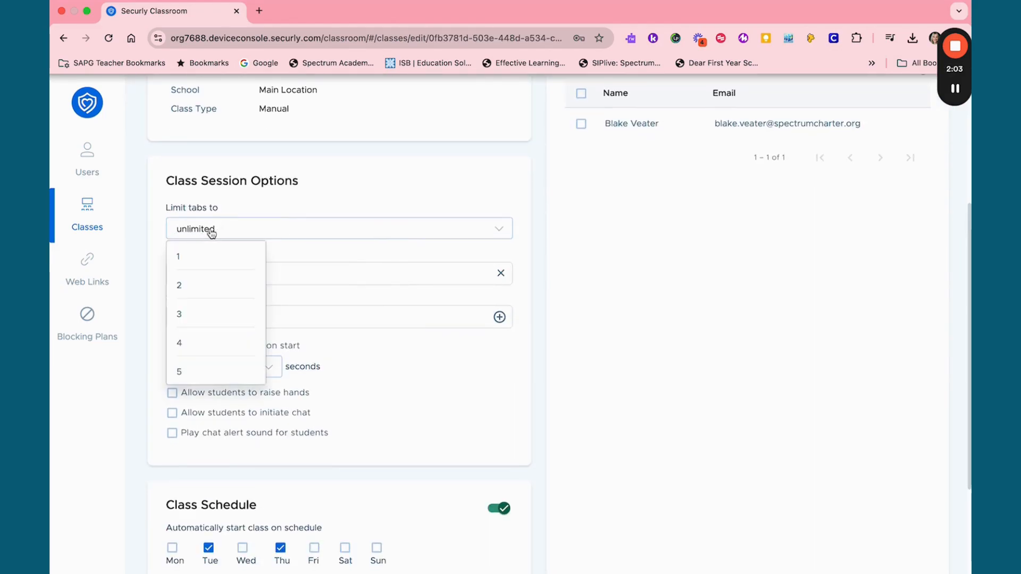
pyautogui.click(205, 295)
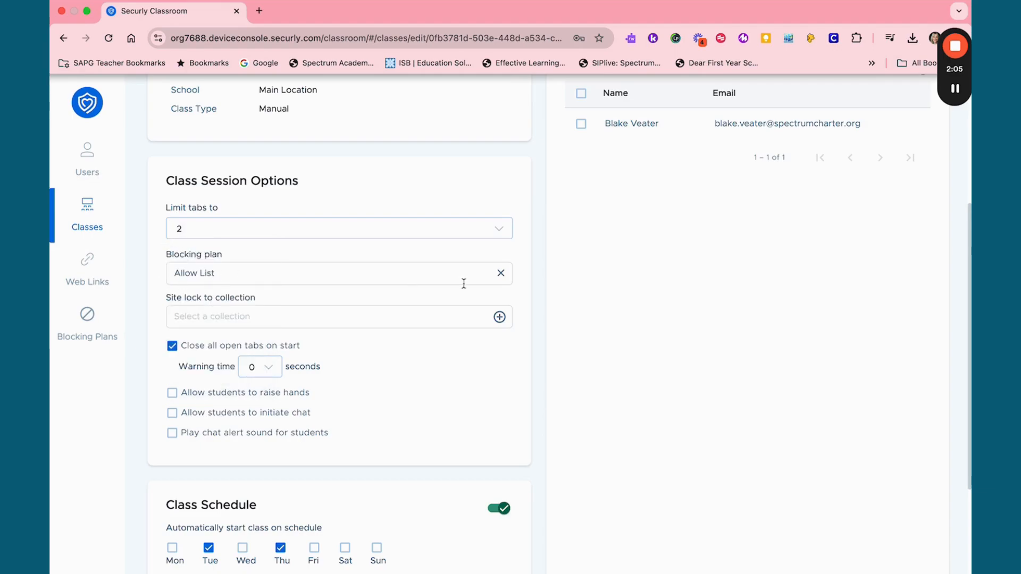
# Replace the class's Allow List blocking plan with Block List and save the class settings
pyautogui.click(501, 274)
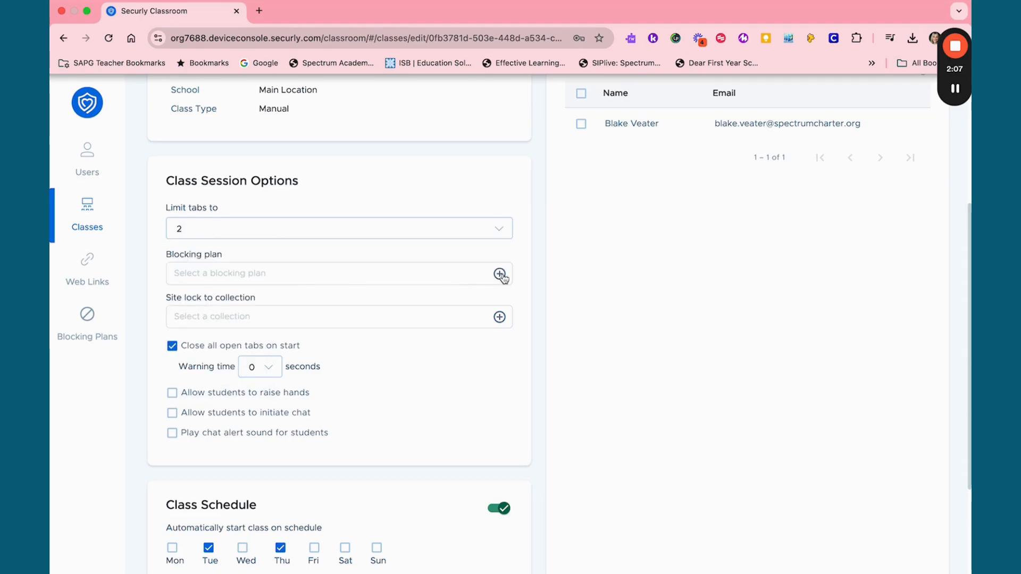
pyautogui.click(500, 274)
pyautogui.click(293, 280)
pyautogui.click(720, 379)
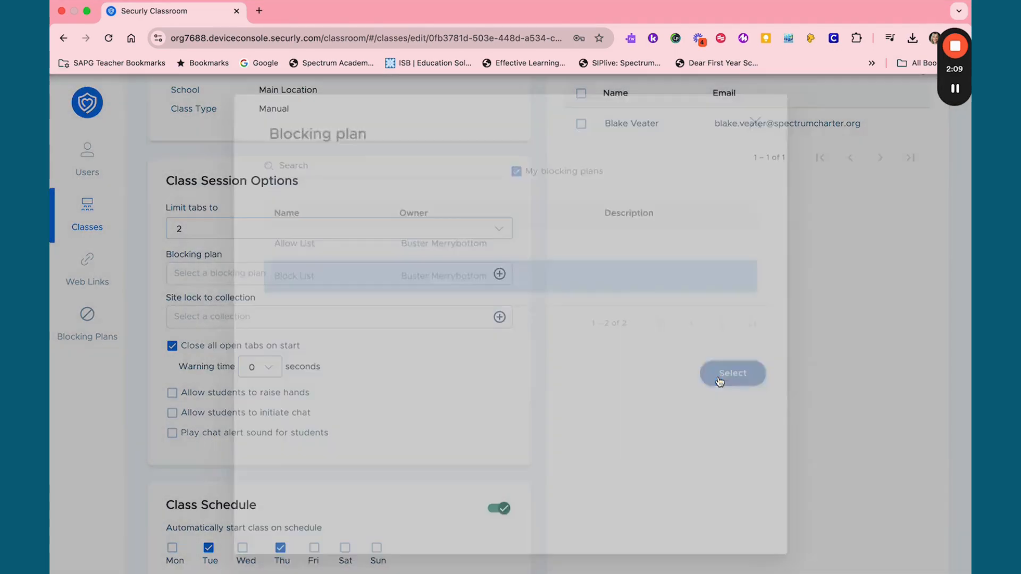
pyautogui.scroll(5, 675, 200)
pyautogui.click(923, 132)
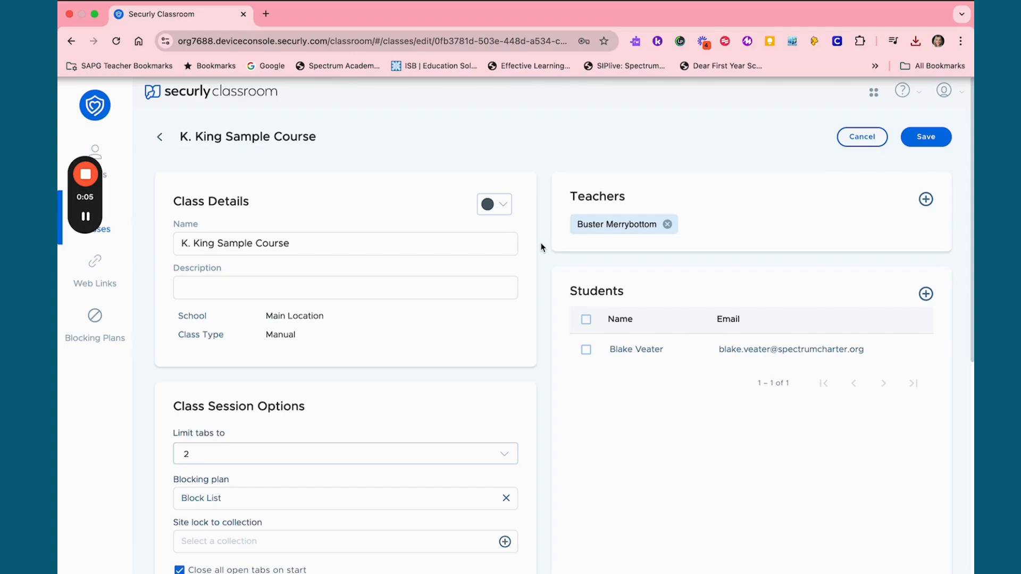
# Open the Allow List blocking plan and start adding allowed sites by manual entry
pyautogui.scroll(-4, 541, 246)
pyautogui.scroll(4, 542, 247)
pyautogui.click(96, 335)
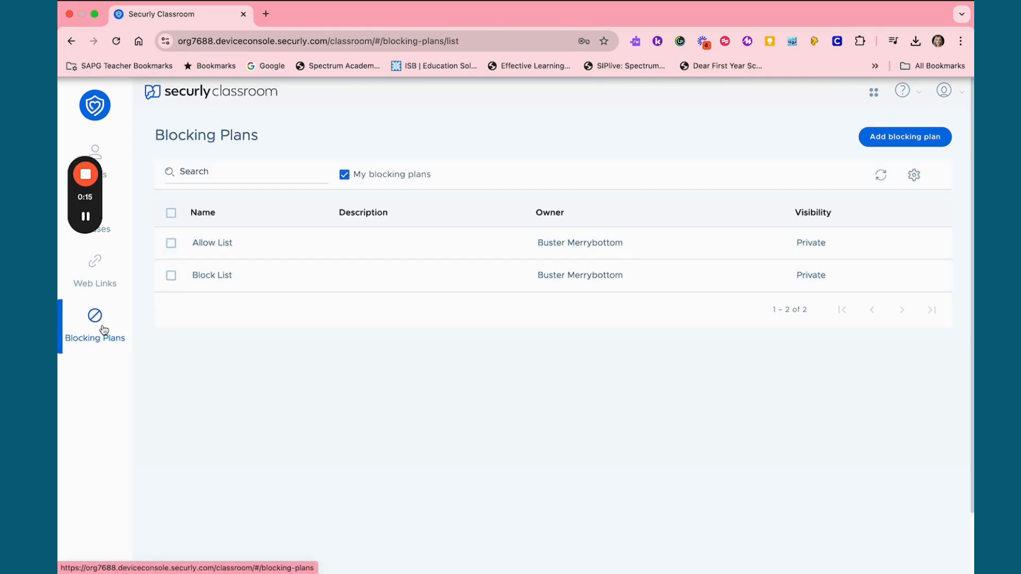
pyautogui.click(219, 251)
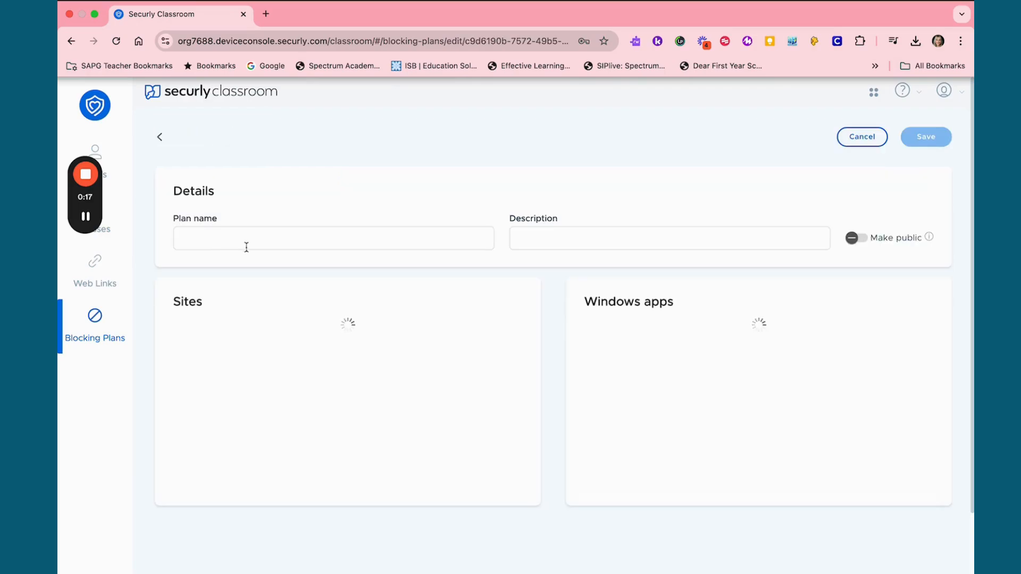
pyautogui.scroll(-2, 479, 328)
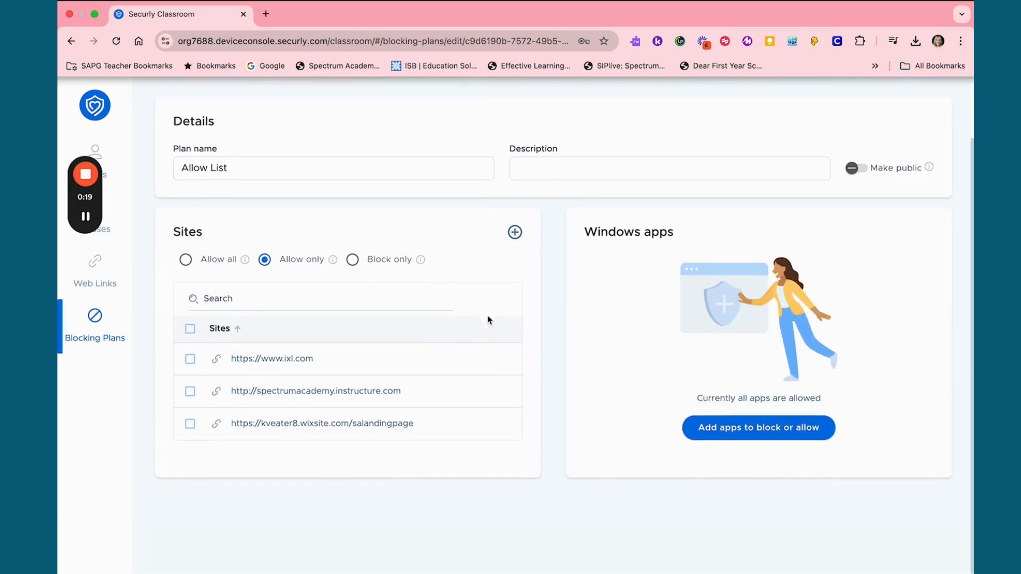
pyautogui.click(515, 231)
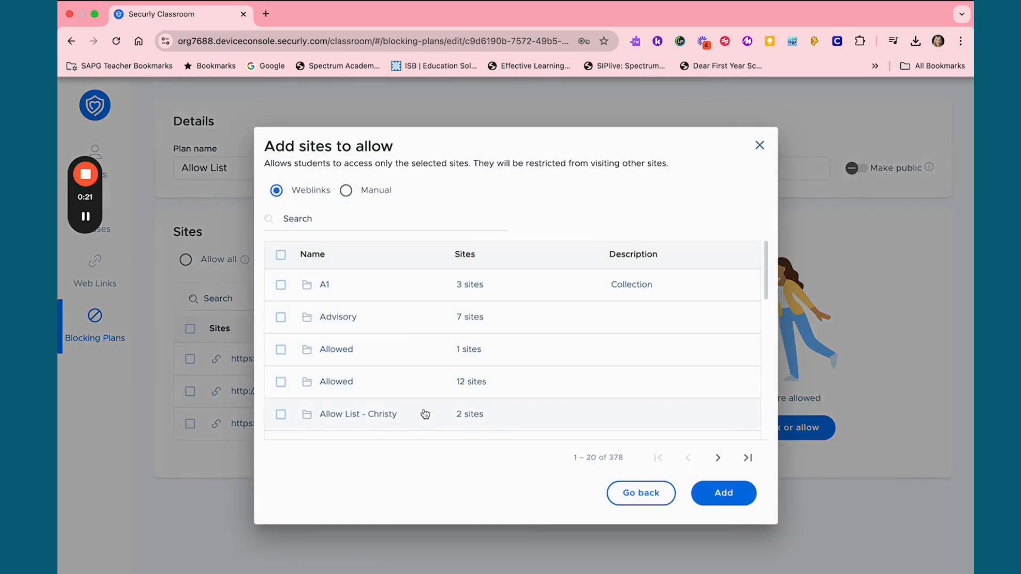
pyautogui.click(345, 190)
pyautogui.click(375, 275)
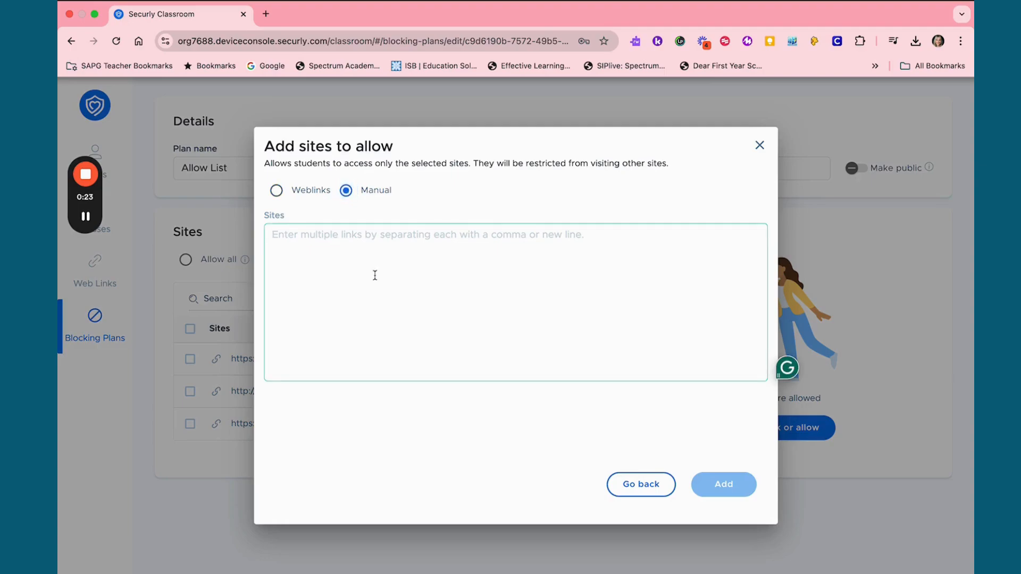